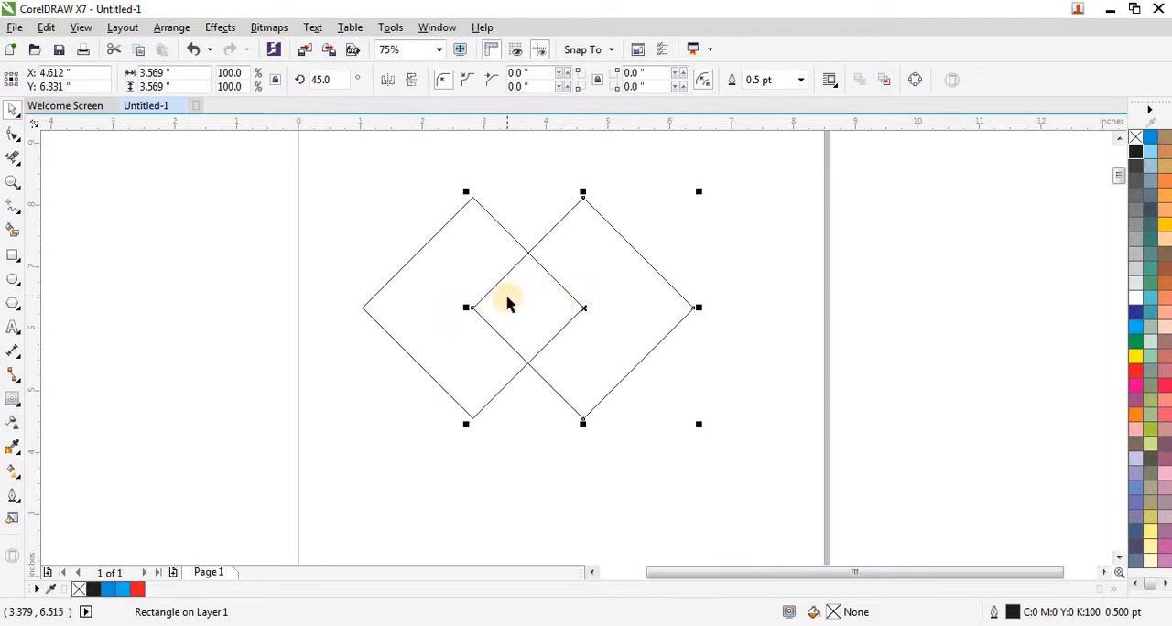
- Repeat the duplication to add a third overlapping diamond and shrink all three to about 2.4 inches wide overall near the page's upper-left corner
{"action": "key", "text": "ctrl+r"}
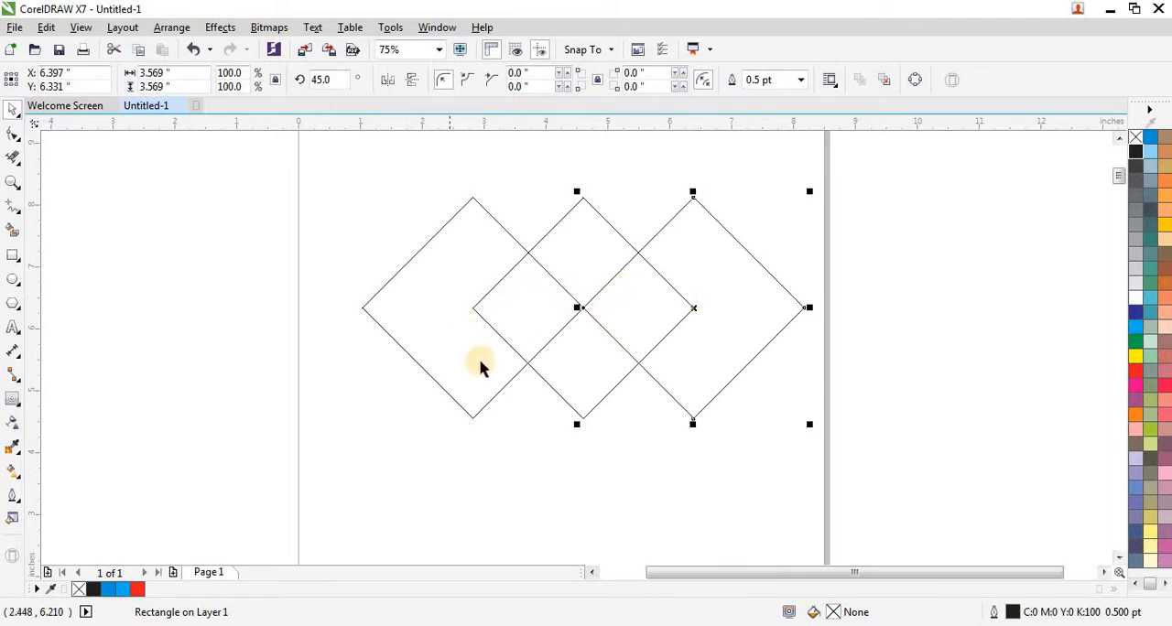
{"action": "left_click", "coordinate": [427, 379]}
{"action": "scroll", "coordinate": [426, 379], "scroll_direction": "down", "scroll_amount": 2}
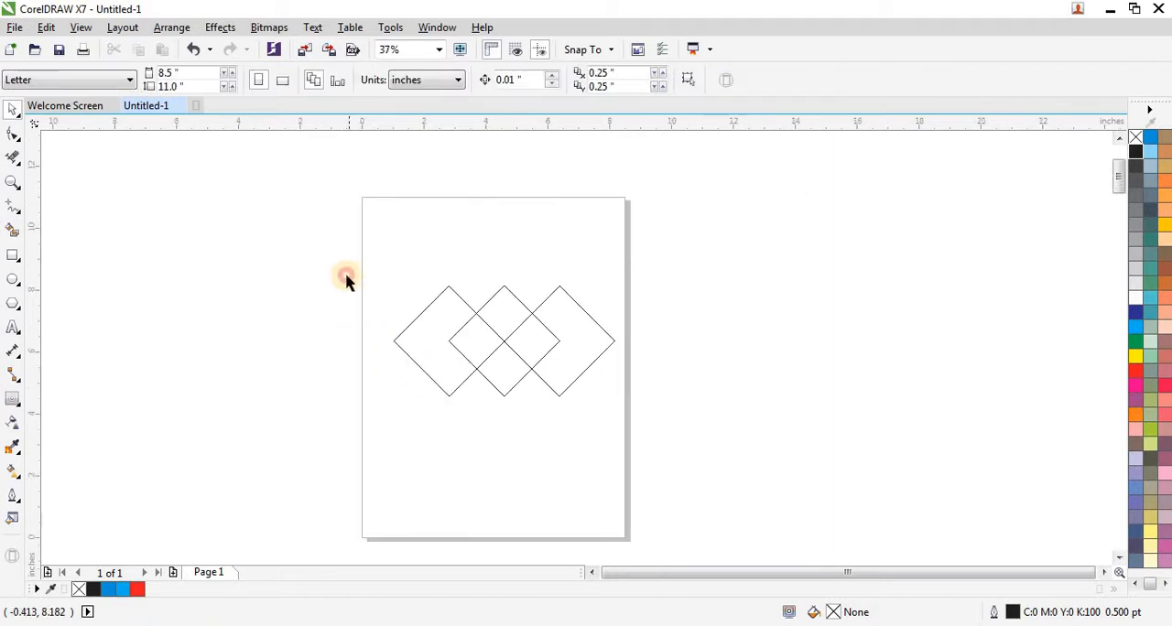
{"action": "left_click_drag", "start_coordinate": [608, 409], "coordinate": [437, 251]}
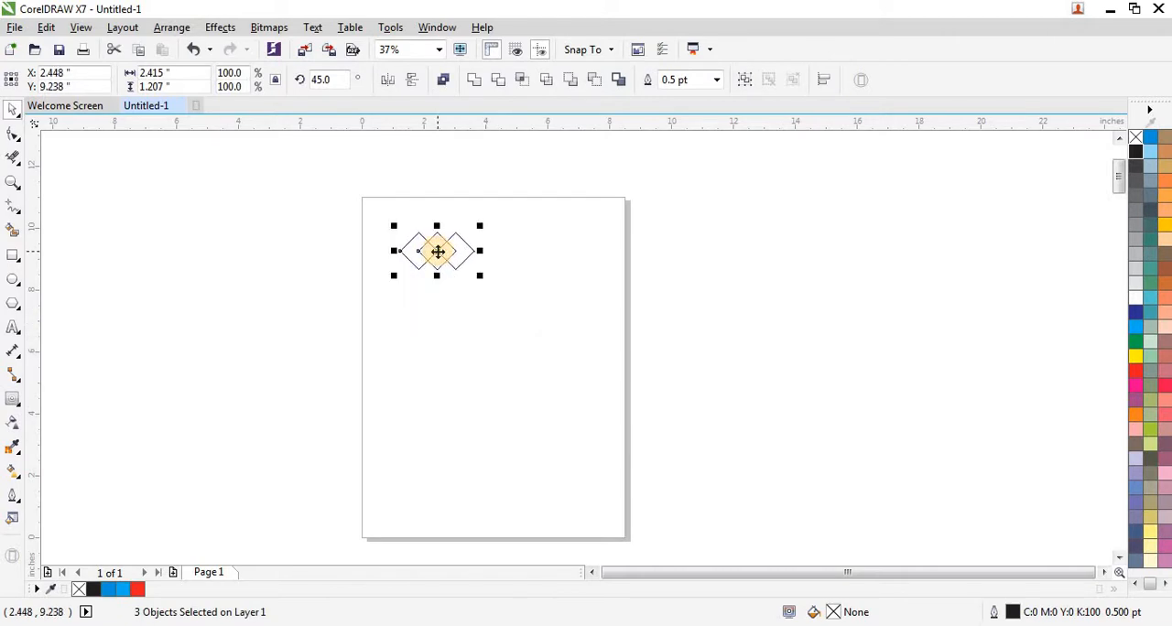
- Draw a horizontal Freehand line about 3.72 inches long through the middle of the three diamonds, extending beyond both outer corners
{"action": "key", "text": "shift+F2"}
{"action": "scroll", "coordinate": [493, 286], "scroll_direction": "down", "scroll_amount": 1}
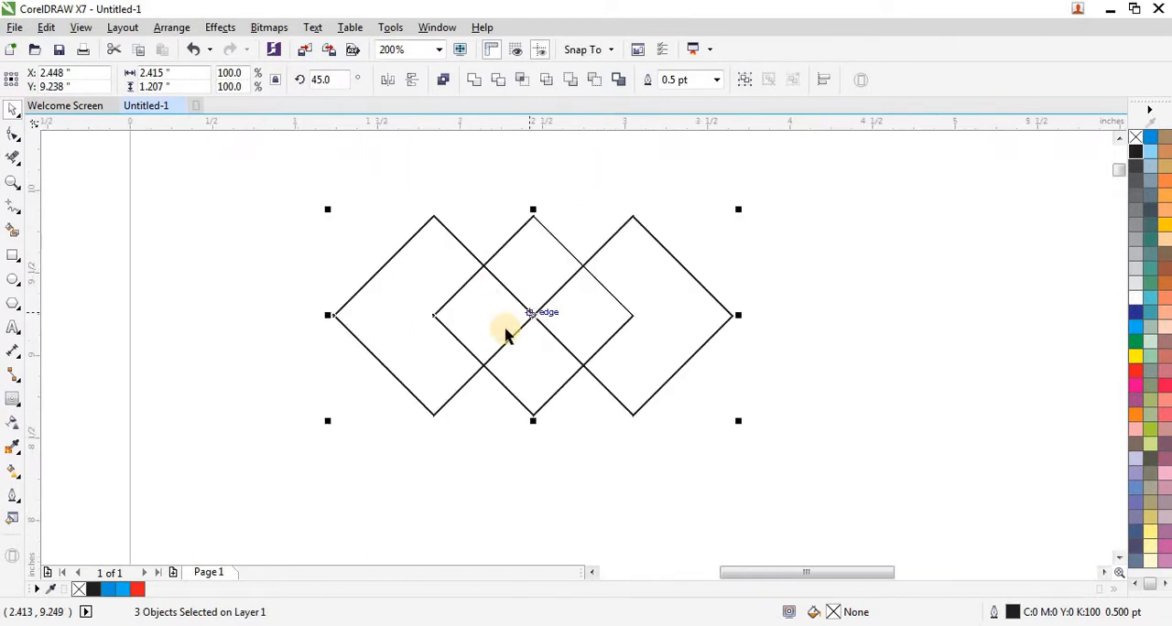
{"action": "left_click", "coordinate": [15, 210]}
{"action": "left_click", "coordinate": [99, 203]}
{"action": "left_click", "coordinate": [199, 312]}
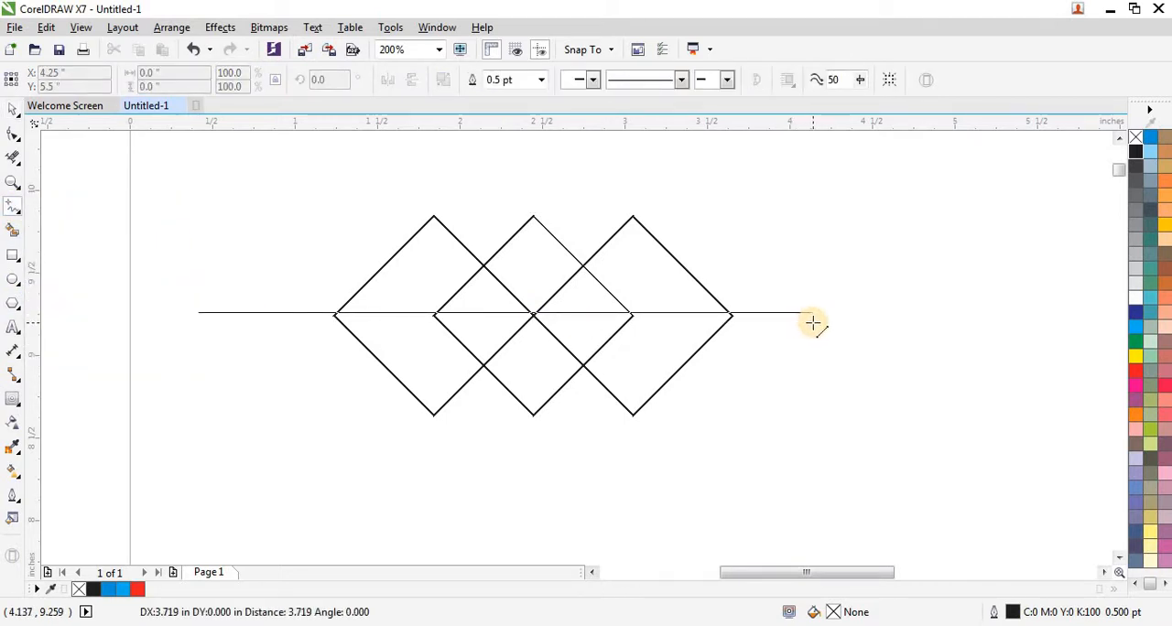
{"action": "left_click", "coordinate": [813, 322]}
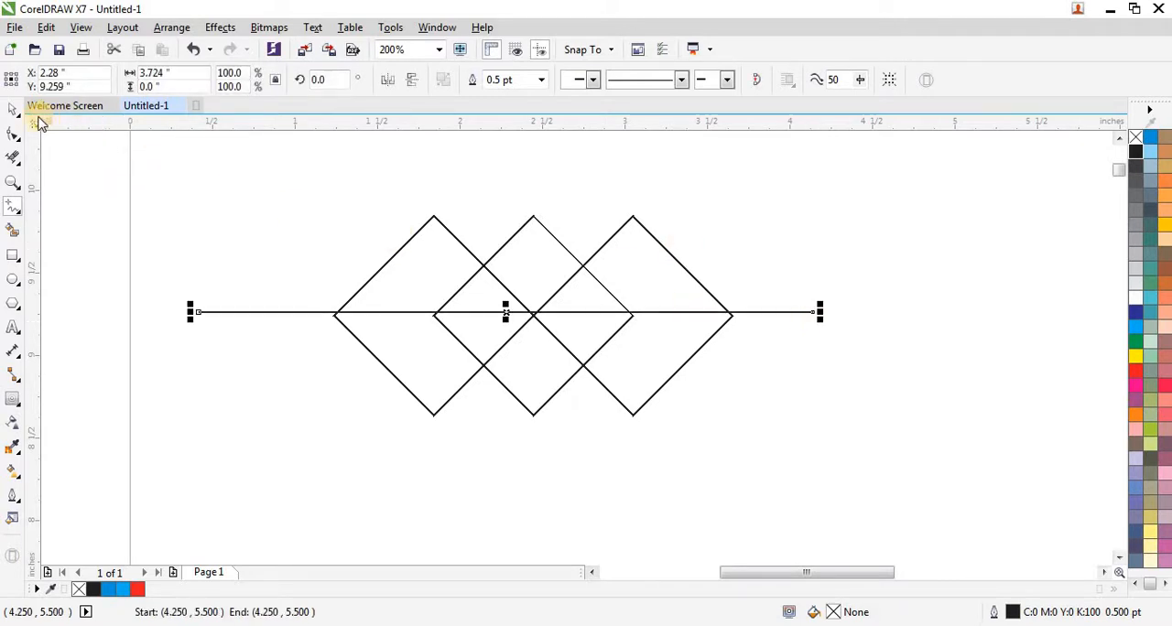
{"action": "key", "text": "space"}
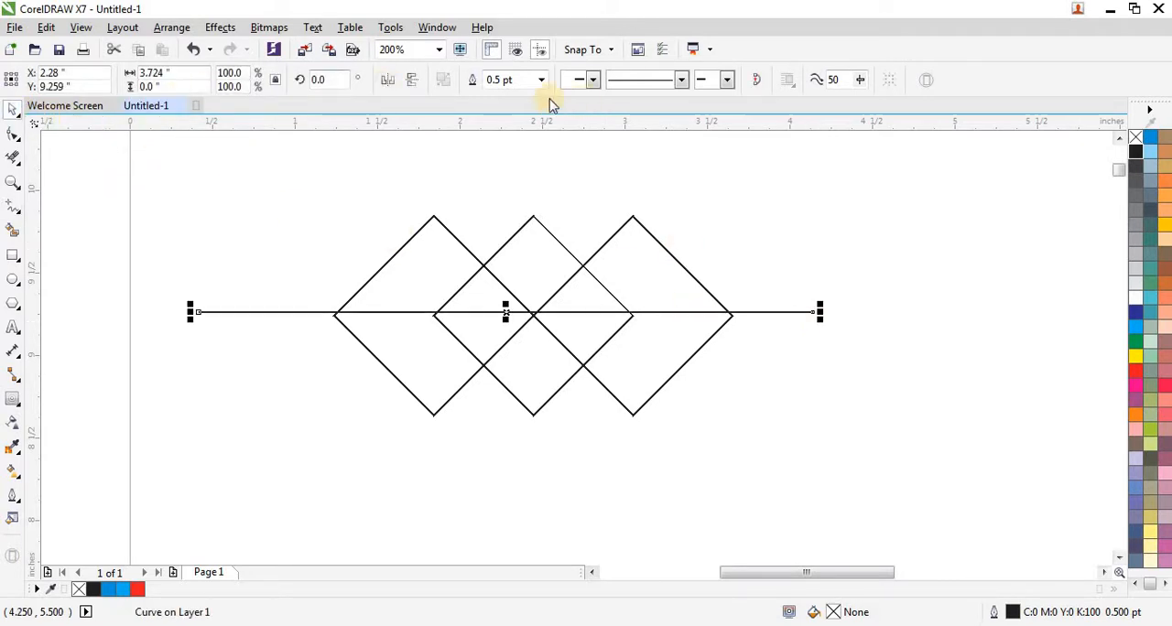
- Set the horizontal line's outline width to Hairline and align its vertical centre with the three diamonds
{"action": "left_click", "coordinate": [543, 83]}
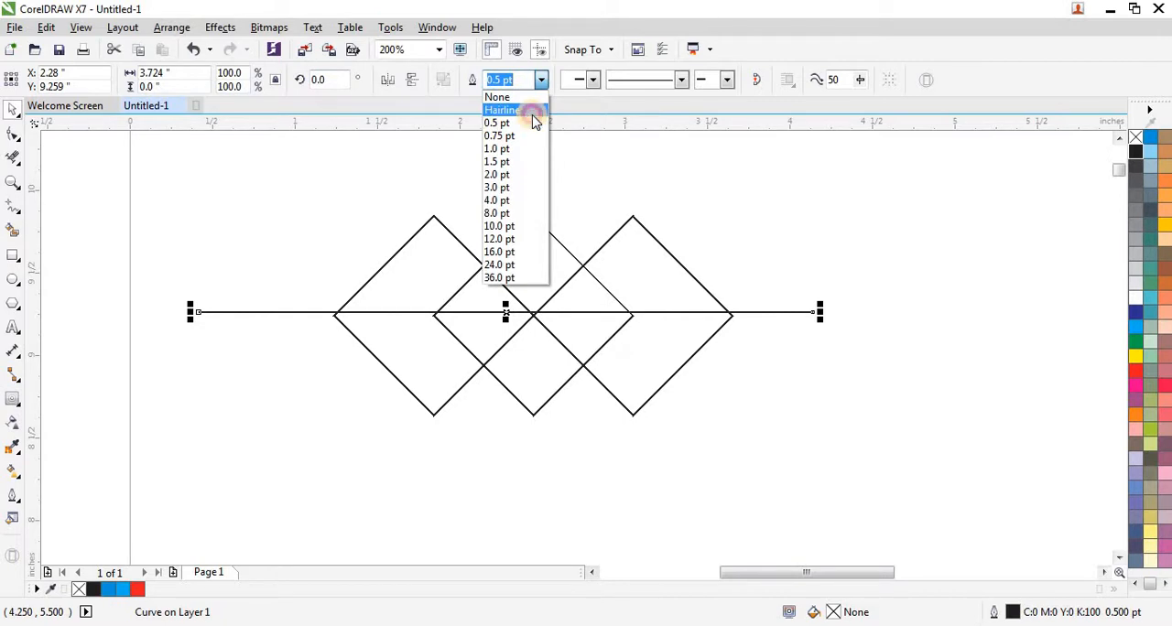
{"action": "left_click", "coordinate": [535, 108]}
{"action": "left_click_drag", "start_coordinate": [155, 224], "coordinate": [865, 430]}
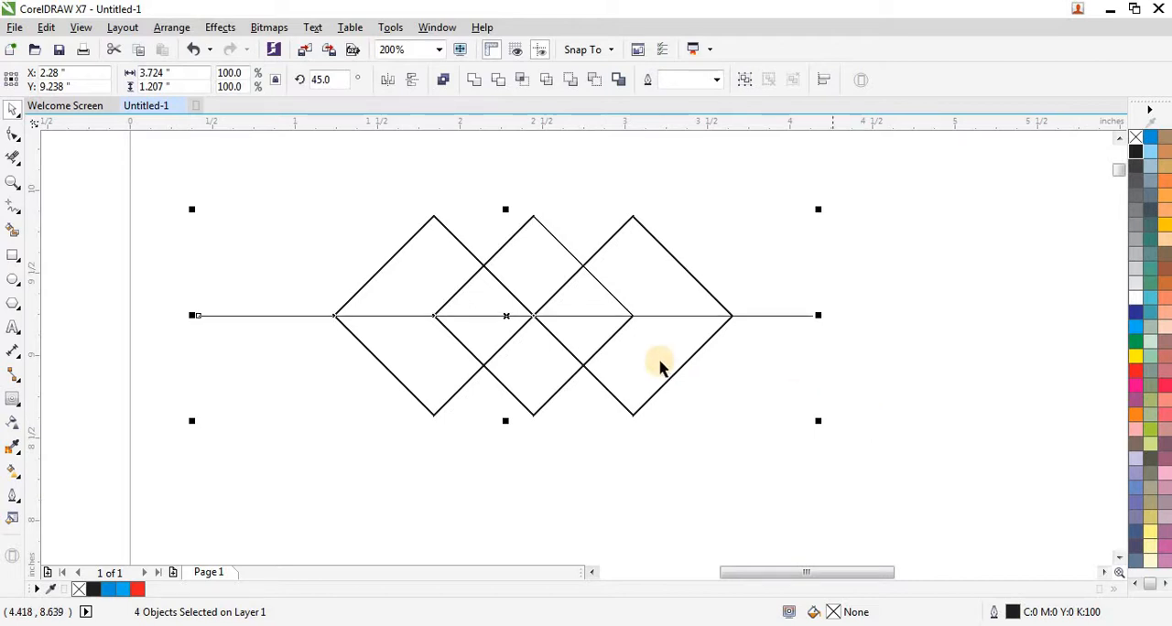
{"action": "left_click", "coordinate": [256, 282]}
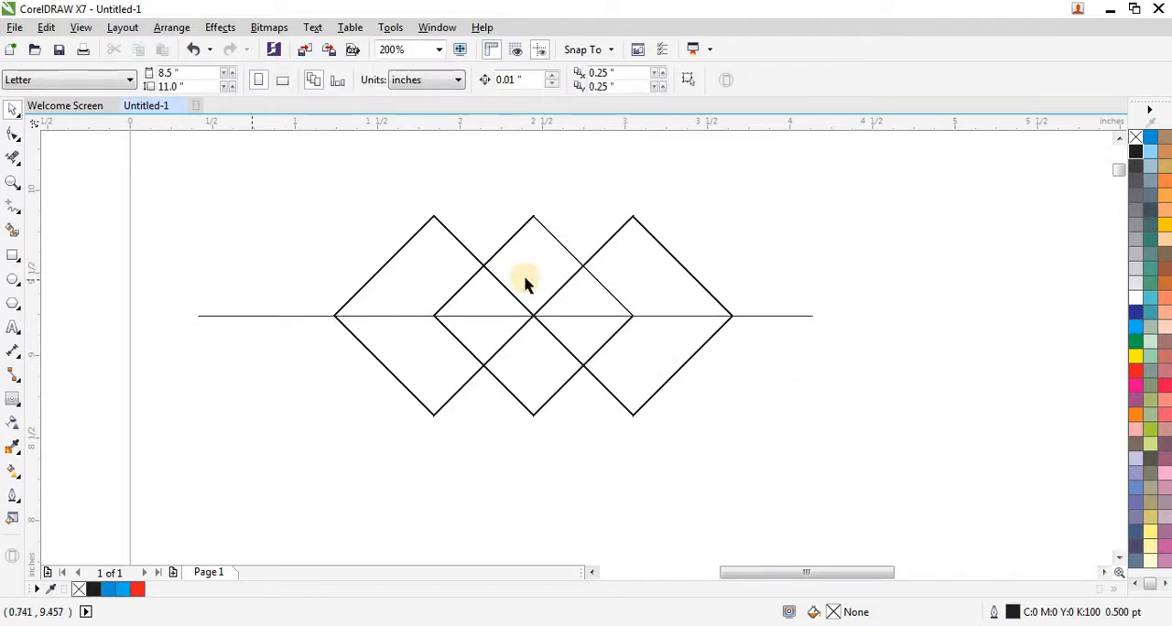
- Remove the diamonds' outer upper segments above the horizontal line with Virtual Segment Delete, keeping the two small inner peaks
{"action": "left_click", "coordinate": [15, 162]}
{"action": "left_click", "coordinate": [14, 159]}
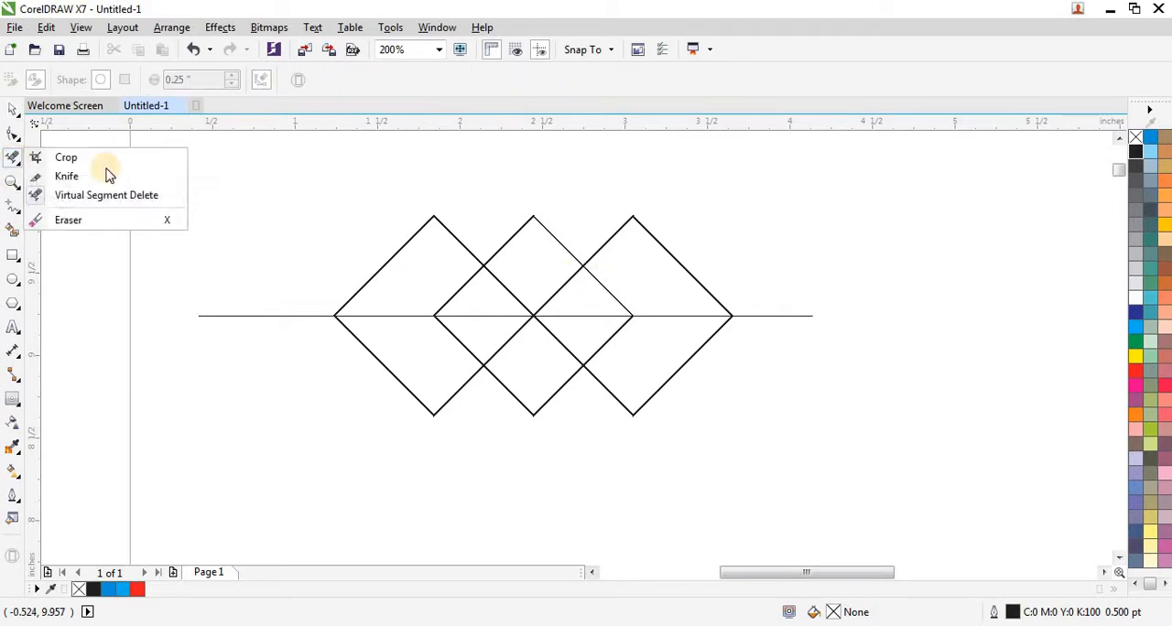
{"action": "left_click", "coordinate": [117, 194]}
{"action": "left_click_drag", "start_coordinate": [393, 201], "coordinate": [687, 253]}
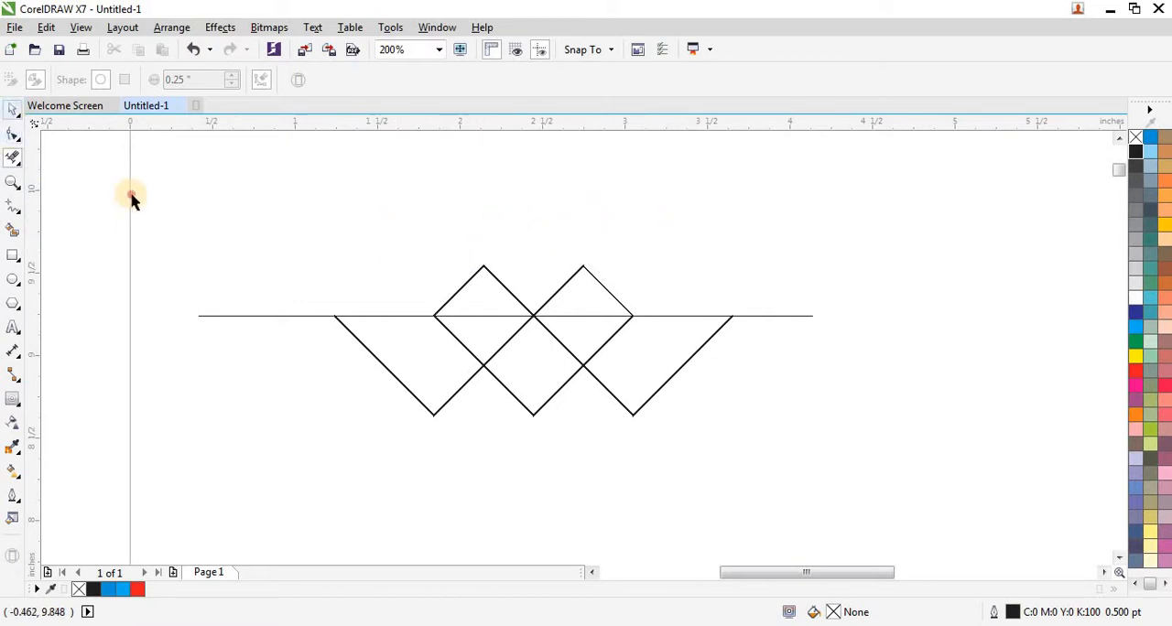
- Delete the horizontal guide line and group the three remaining open curves
{"action": "key", "text": "space"}
{"action": "left_click", "coordinate": [244, 315]}
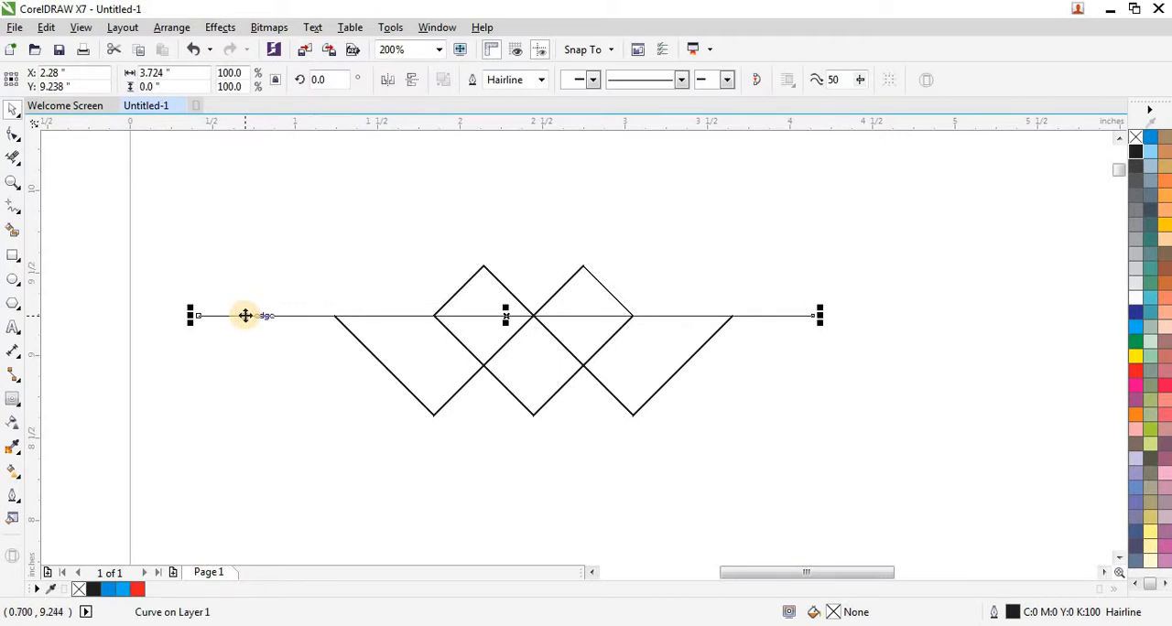
{"action": "key", "text": "Delete"}
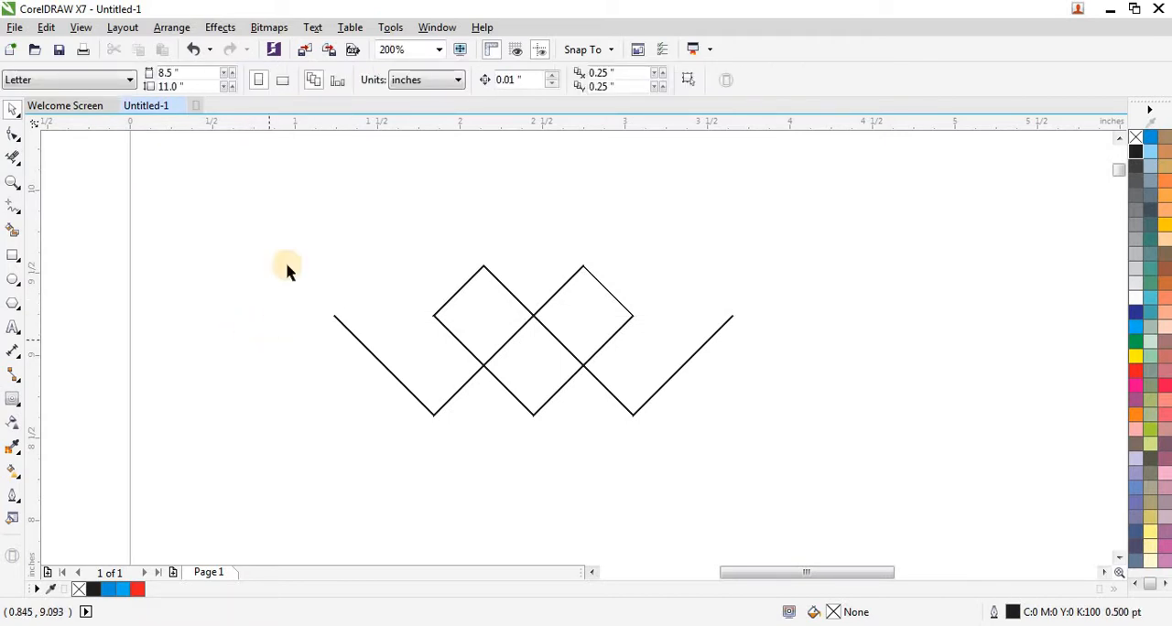
{"action": "left_click_drag", "start_coordinate": [288, 229], "coordinate": [772, 436]}
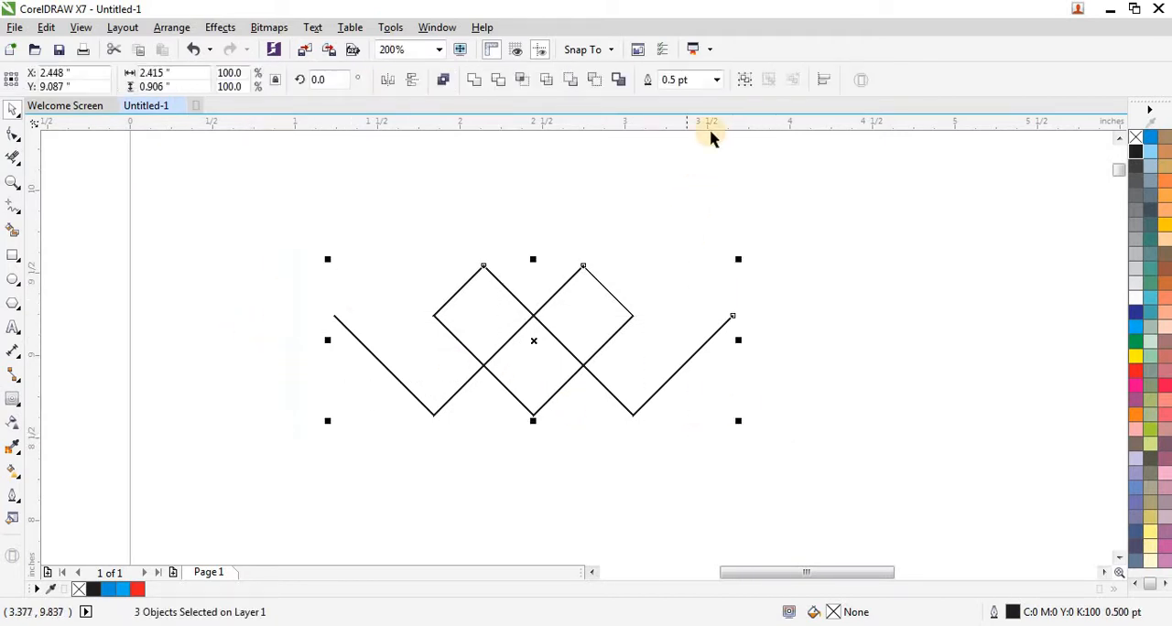
{"action": "left_click", "coordinate": [744, 80]}
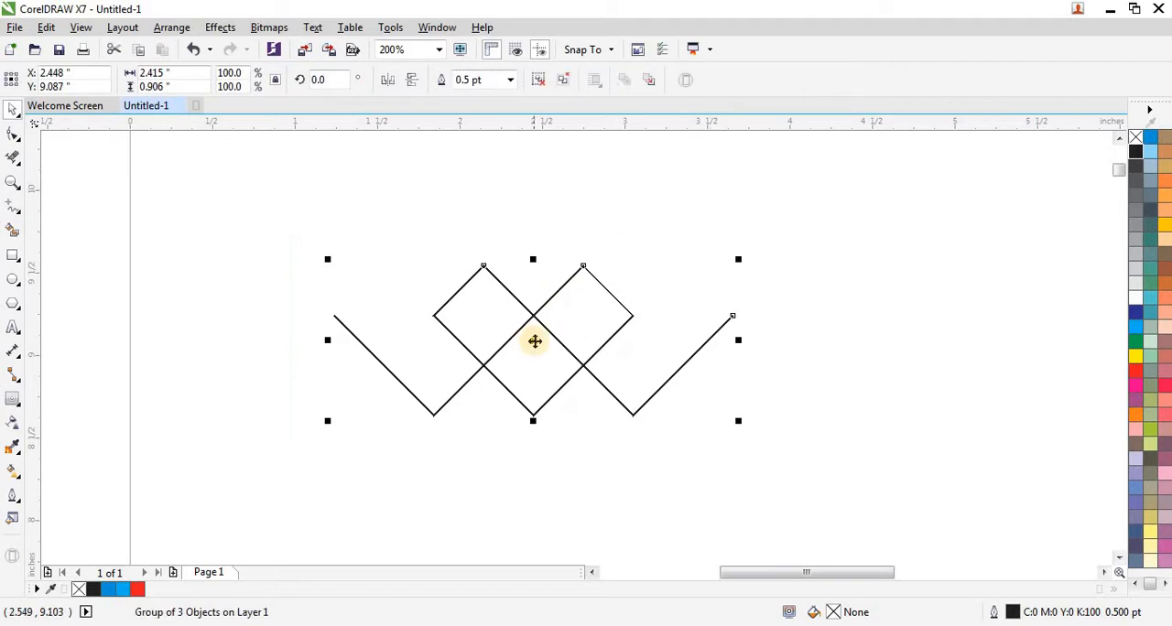
- Trace the grouped curves with the Pen tool as one continuous open path, from the far-left end through every corner to the far-right end
{"action": "left_click", "coordinate": [18, 213]}
{"action": "left_click", "coordinate": [63, 281]}
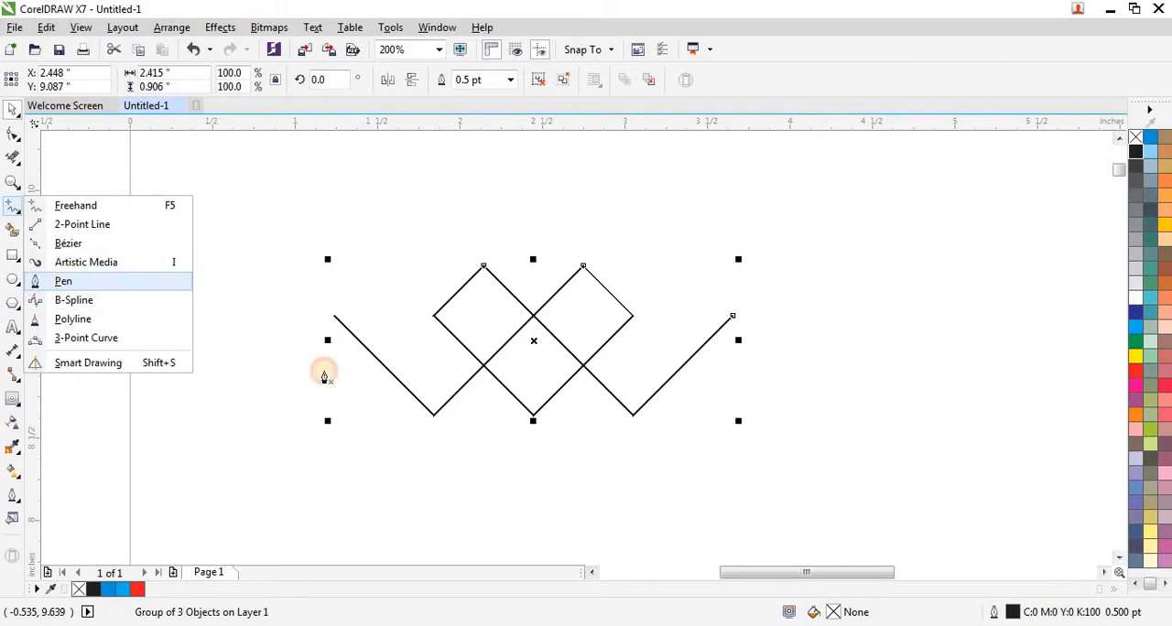
{"action": "scroll", "coordinate": [497, 353], "scroll_direction": "up", "scroll_amount": 1}
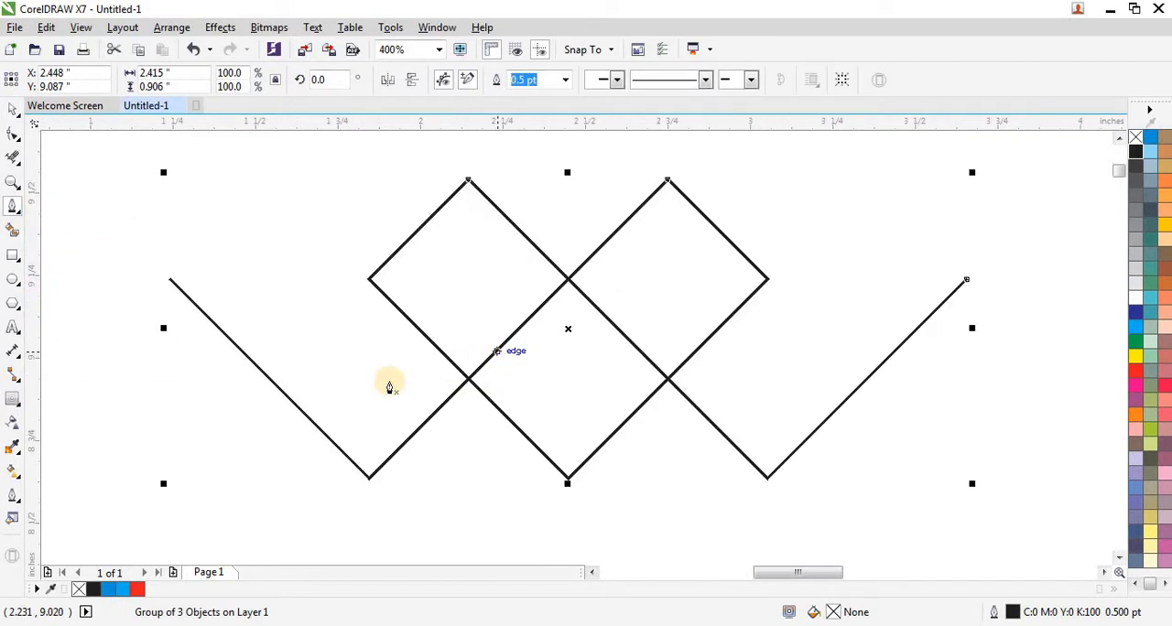
{"action": "left_click", "coordinate": [169, 279]}
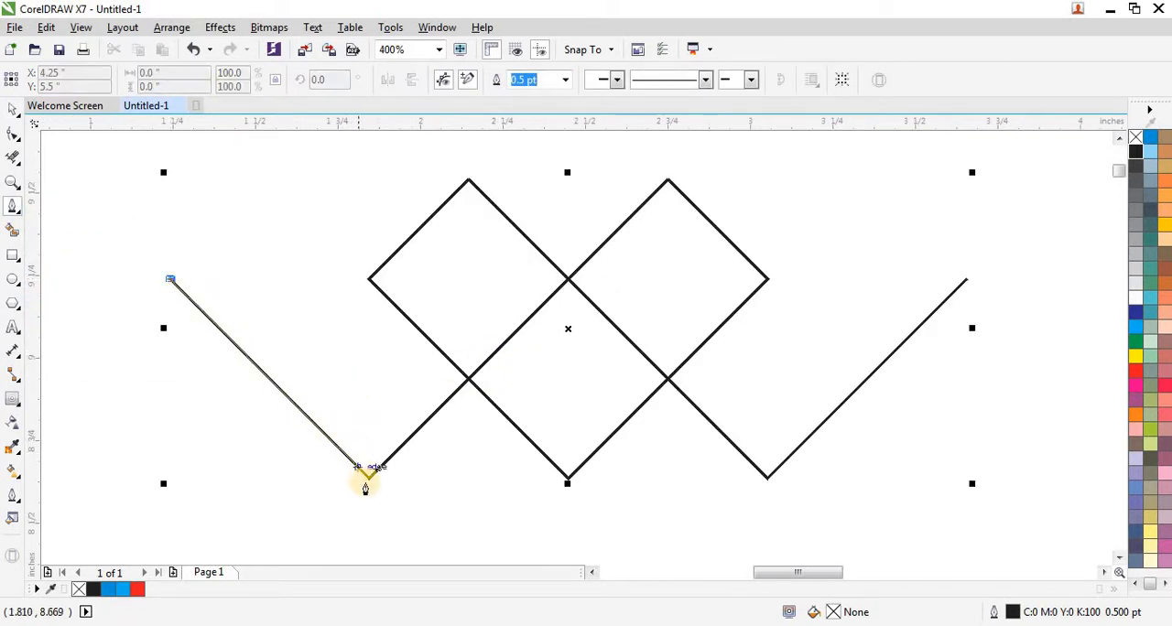
{"action": "left_click", "coordinate": [369, 476]}
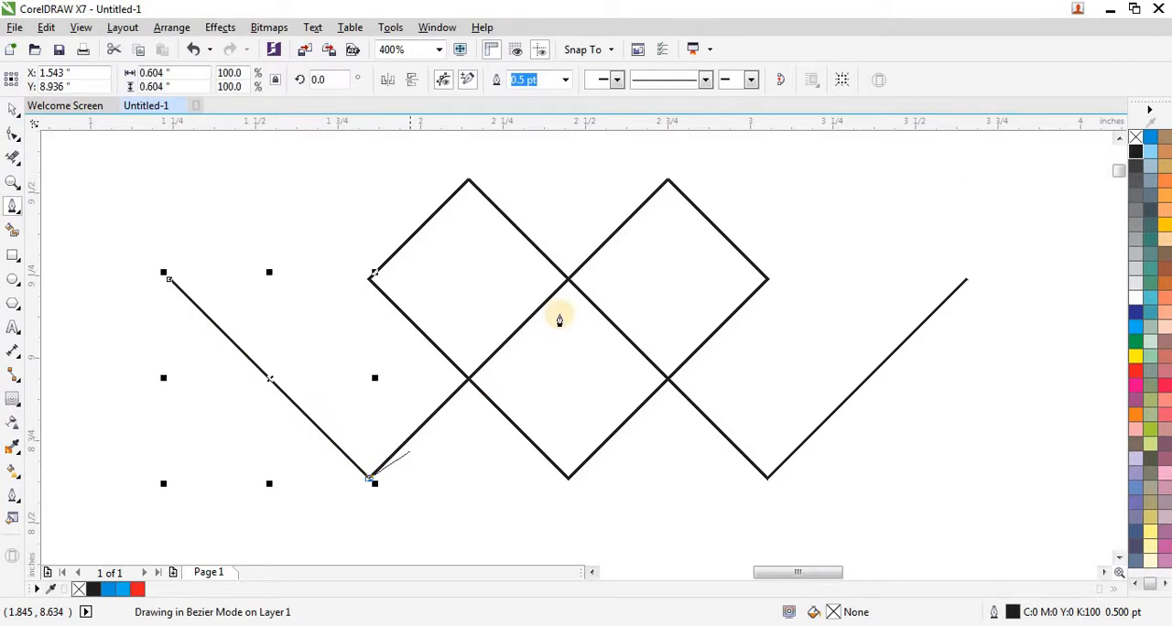
{"action": "left_click", "coordinate": [667, 182]}
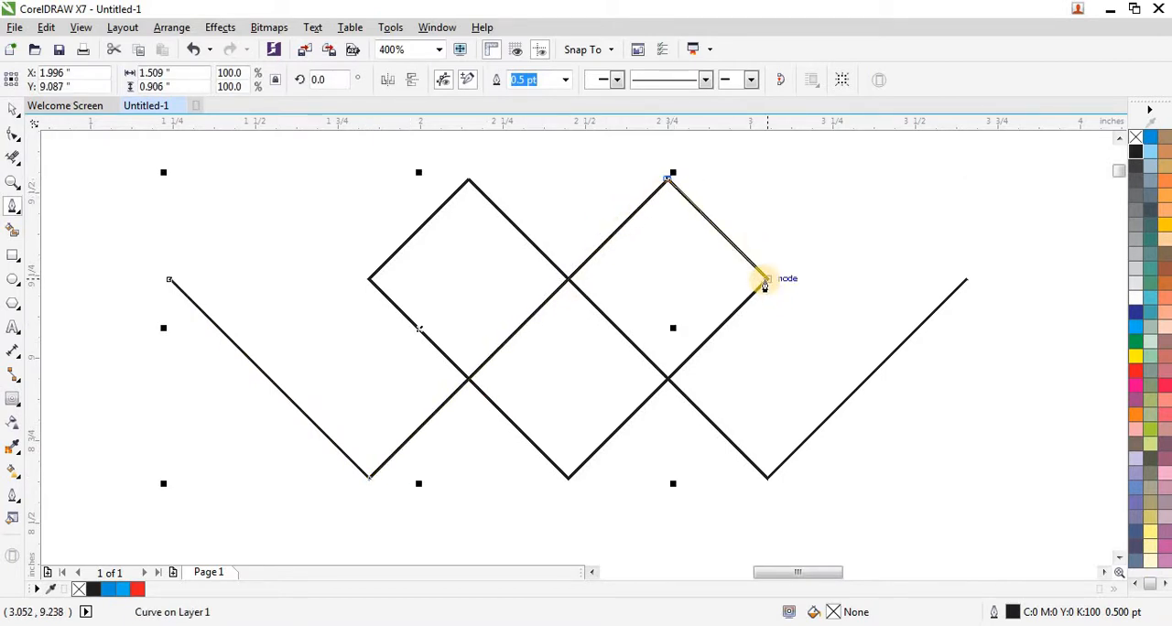
{"action": "left_click", "coordinate": [767, 280]}
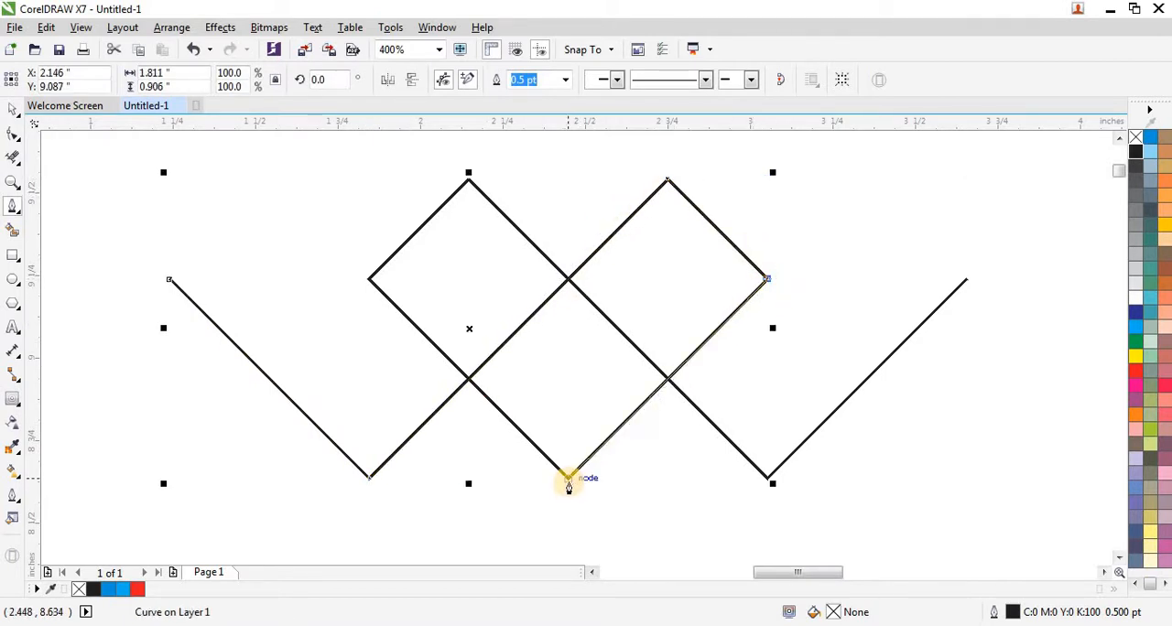
{"action": "left_click", "coordinate": [568, 480]}
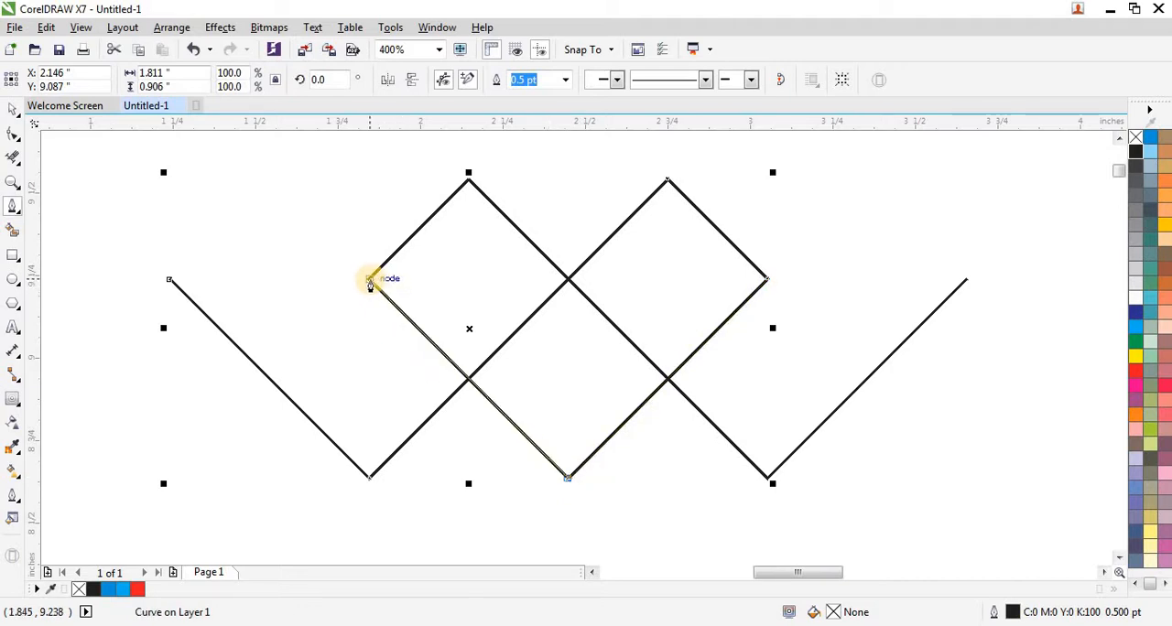
{"action": "left_click", "coordinate": [369, 281]}
{"action": "left_click", "coordinate": [467, 184]}
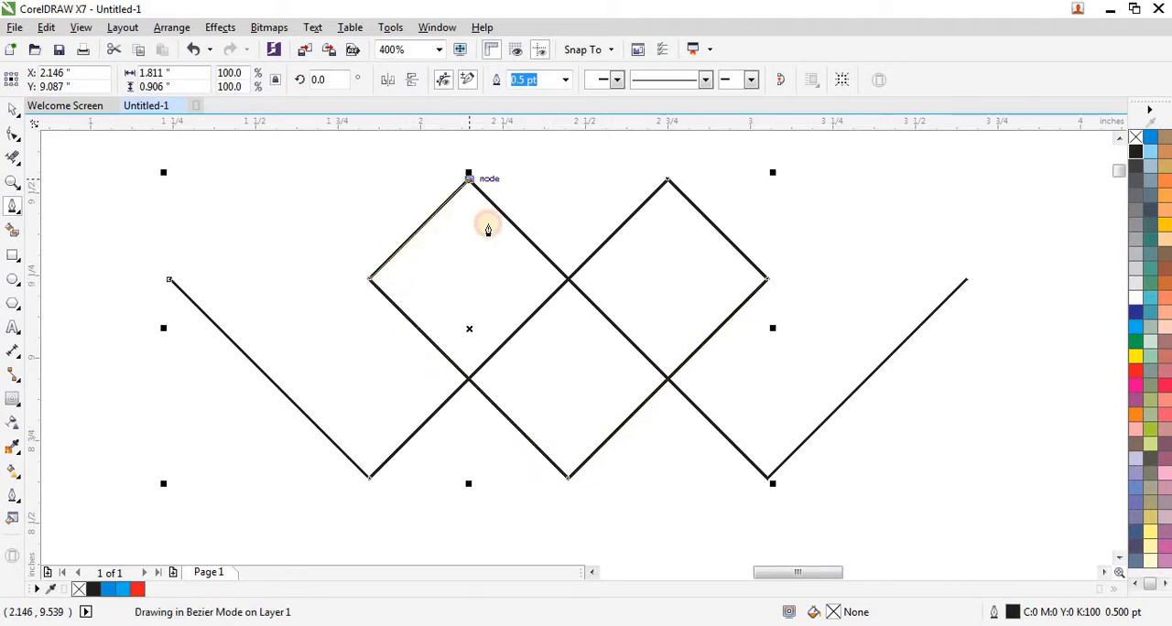
{"action": "left_click", "coordinate": [767, 479]}
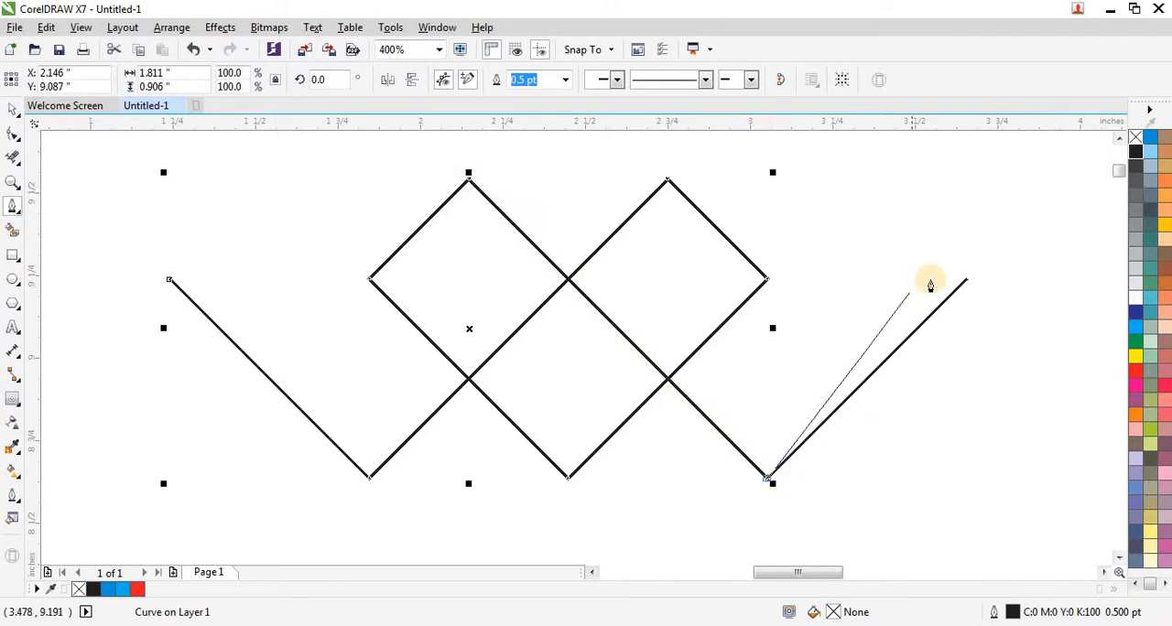
{"action": "double_click", "coordinate": [966, 282]}
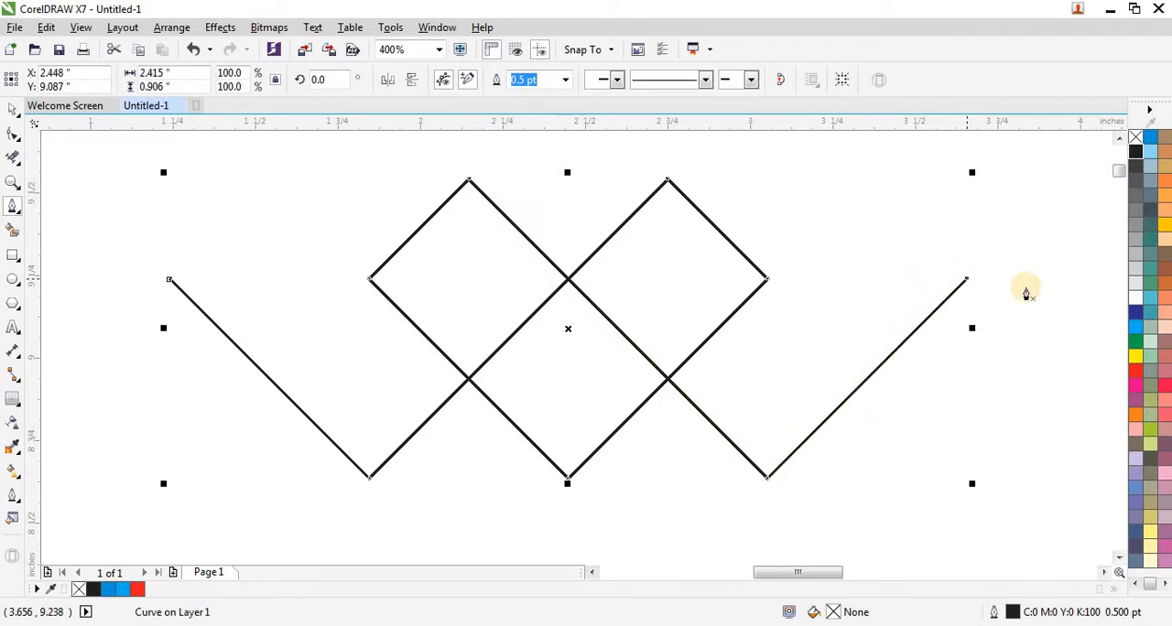
{"action": "left_click", "coordinate": [10, 111]}
- Move the traced path about 0.45 inch down and delete the original group of three curves
{"action": "scroll", "coordinate": [236, 317], "scroll_direction": "down", "scroll_amount": 1}
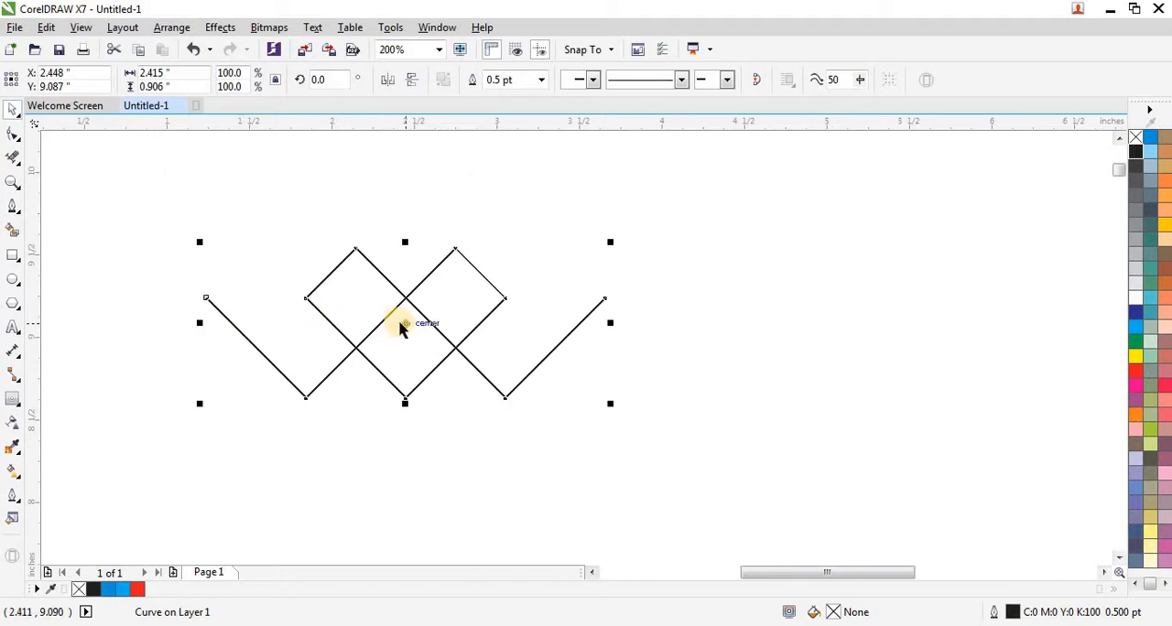
{"action": "left_click_drag", "start_coordinate": [404, 322], "coordinate": [404, 397]}
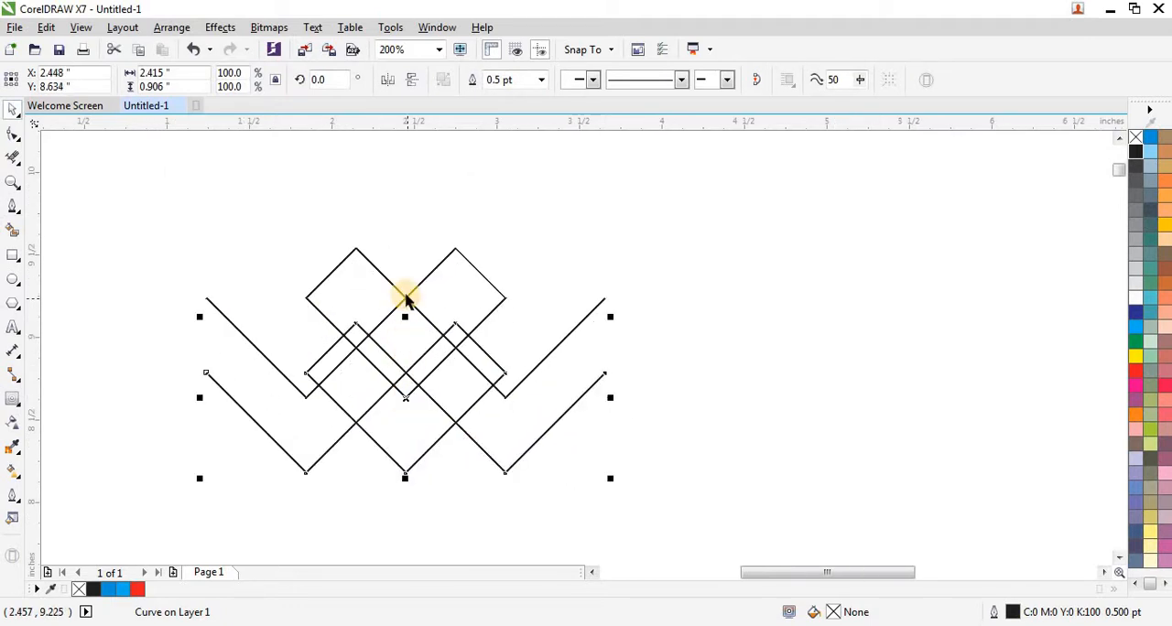
{"action": "left_click", "coordinate": [405, 298]}
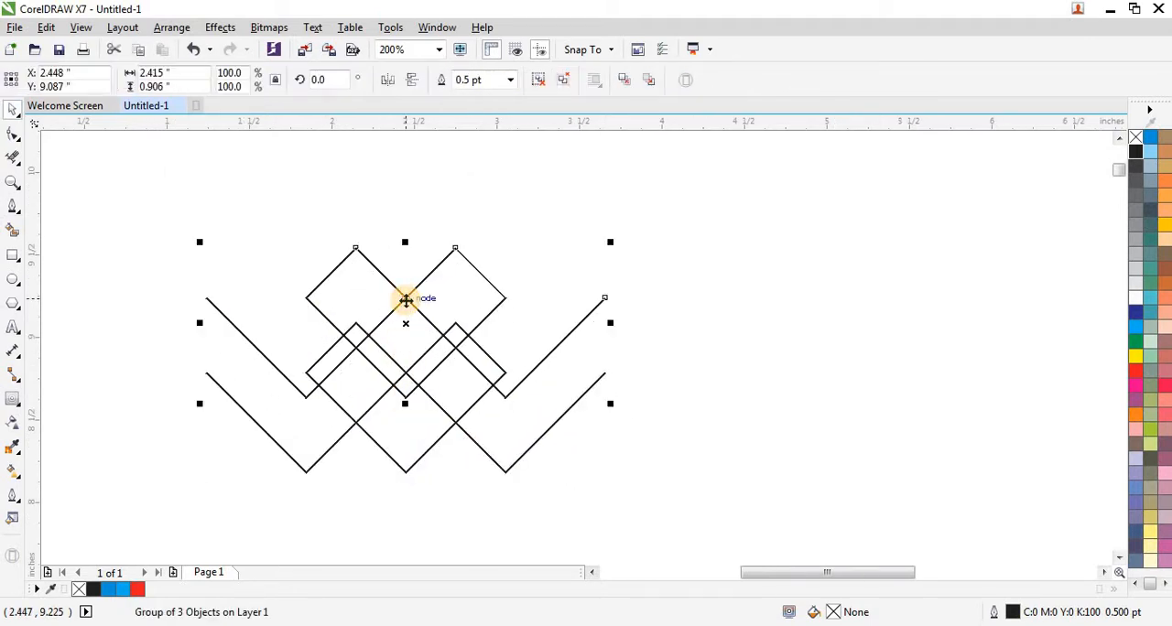
{"action": "key", "text": "Delete"}
{"action": "scroll", "coordinate": [397, 296], "scroll_direction": "down", "scroll_amount": 1}
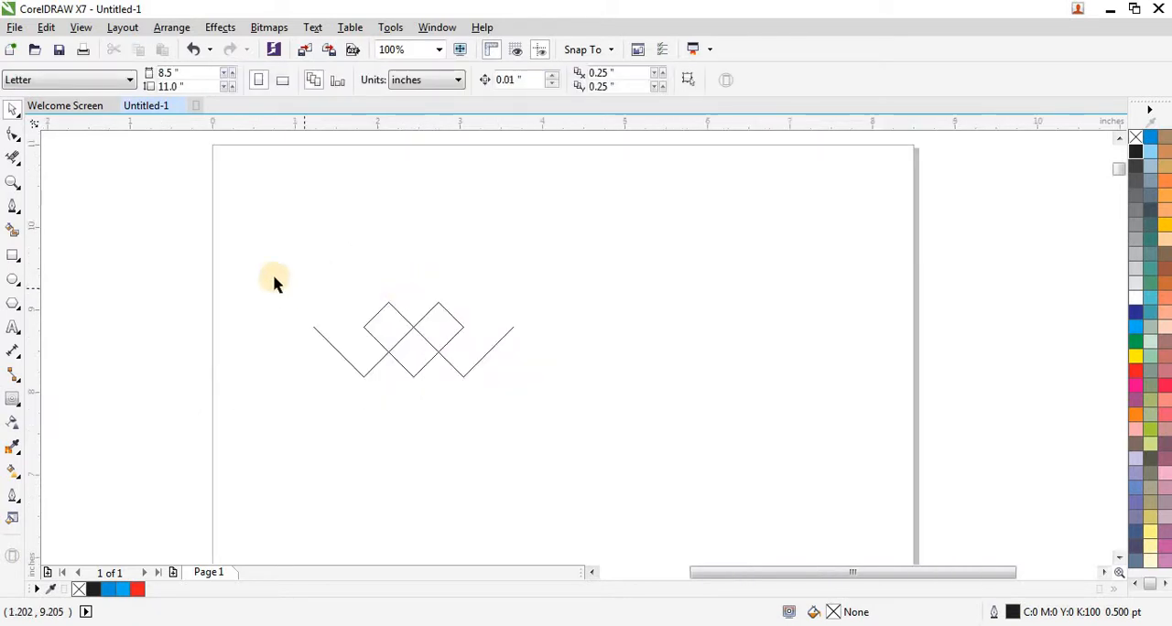
- Scale the traced path down to about 57.7 percent, about 1.39 inches wide
{"action": "left_click_drag", "start_coordinate": [273, 278], "coordinate": [365, 352]}
{"action": "scroll", "coordinate": [466, 343], "scroll_direction": "up", "scroll_amount": 1}
{"action": "left_click_drag", "start_coordinate": [280, 307], "coordinate": [401, 331]}
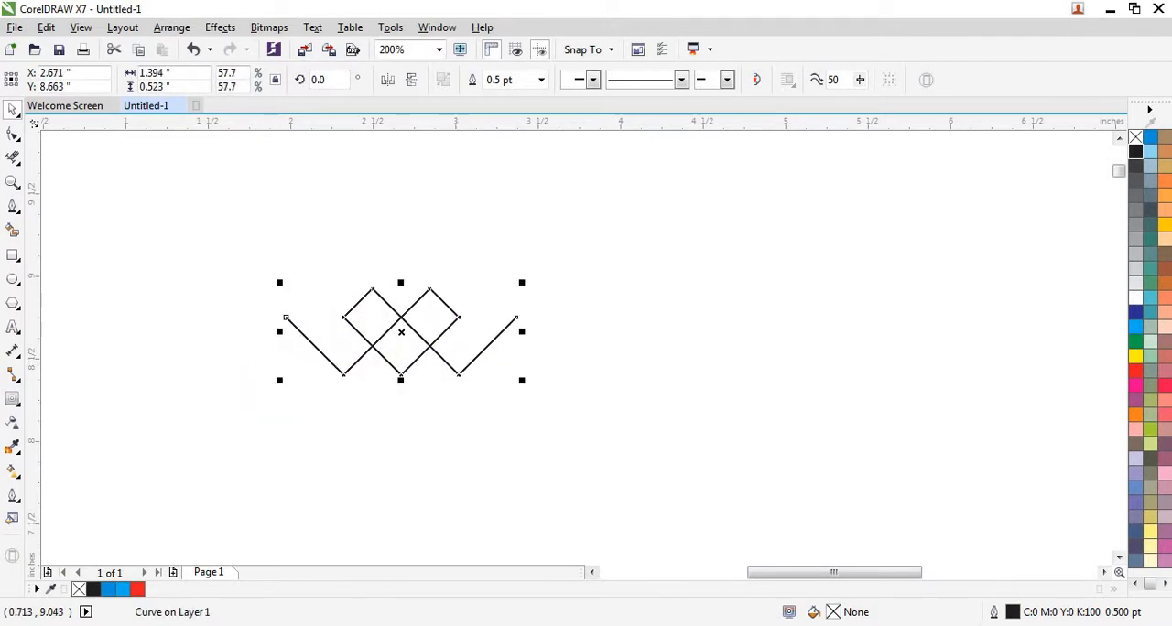
- Draw a vertical line about 0.93 inch long with the Freehand tool beside the path's left end and give it a hairline outline
{"action": "left_click", "coordinate": [17, 216]}
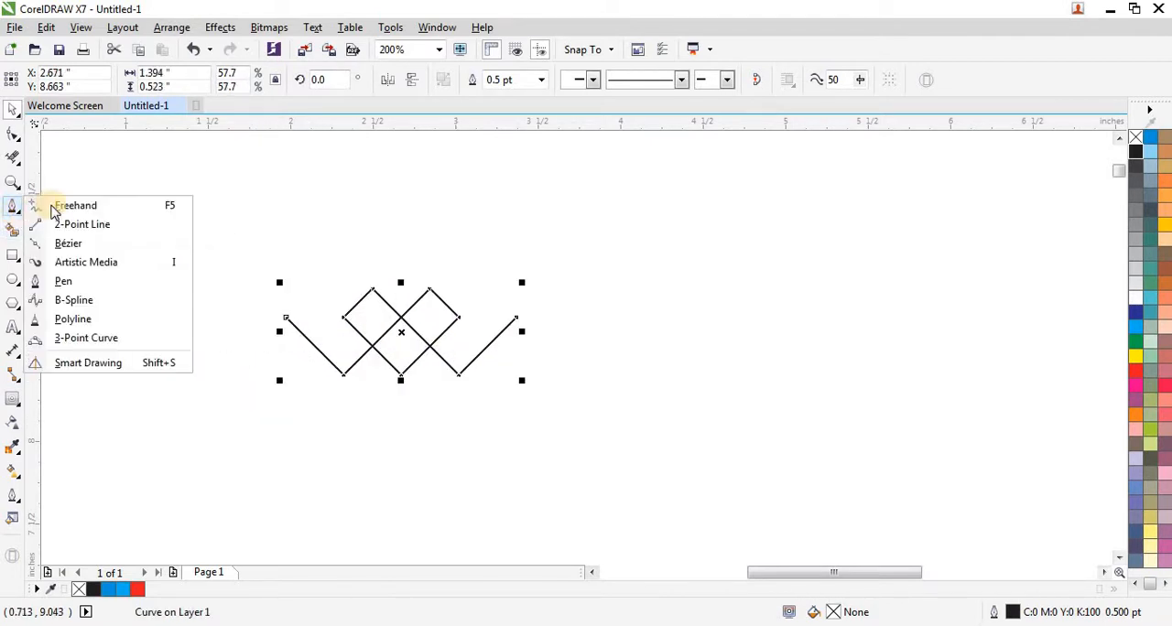
{"action": "left_click", "coordinate": [58, 205]}
{"action": "left_click", "coordinate": [239, 284]}
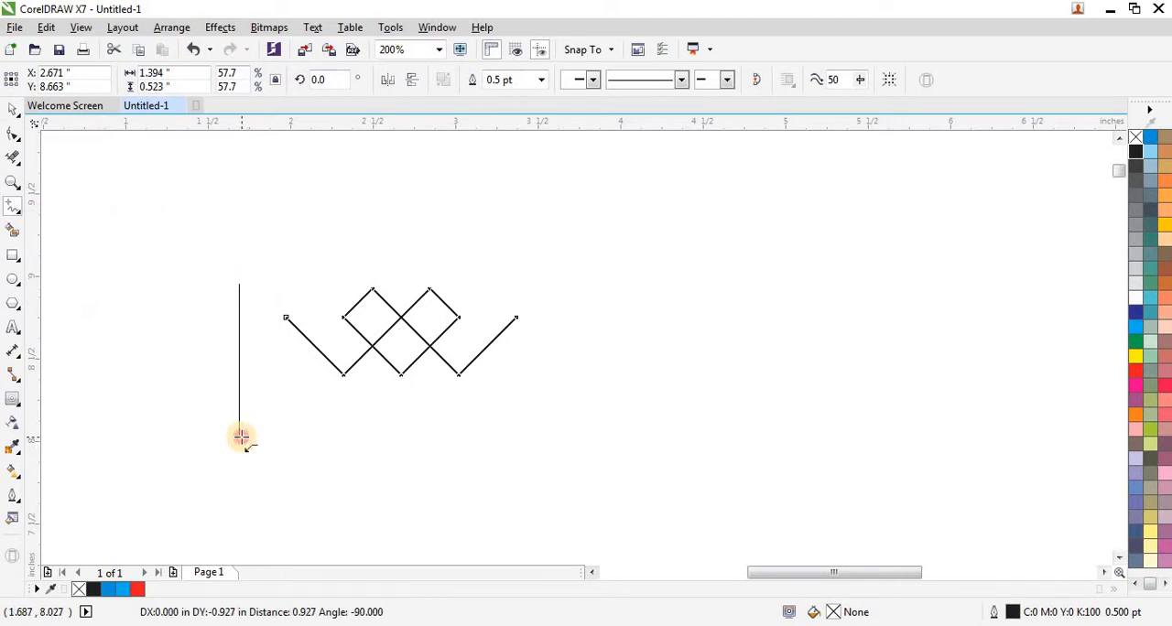
{"action": "left_click", "coordinate": [240, 435]}
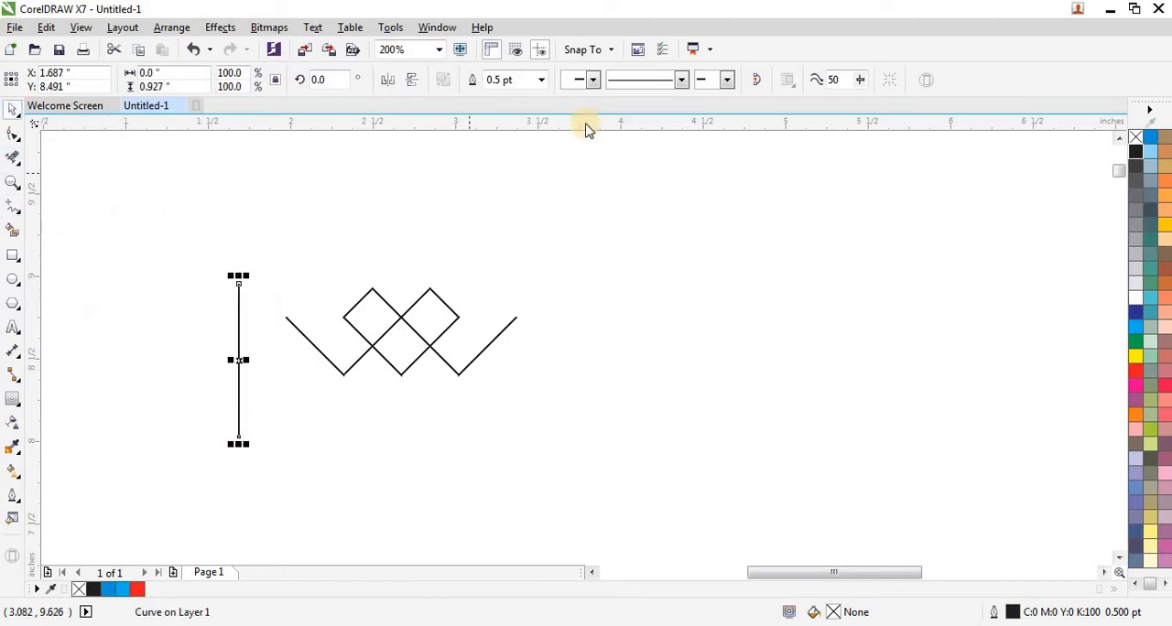
{"action": "left_click", "coordinate": [541, 81]}
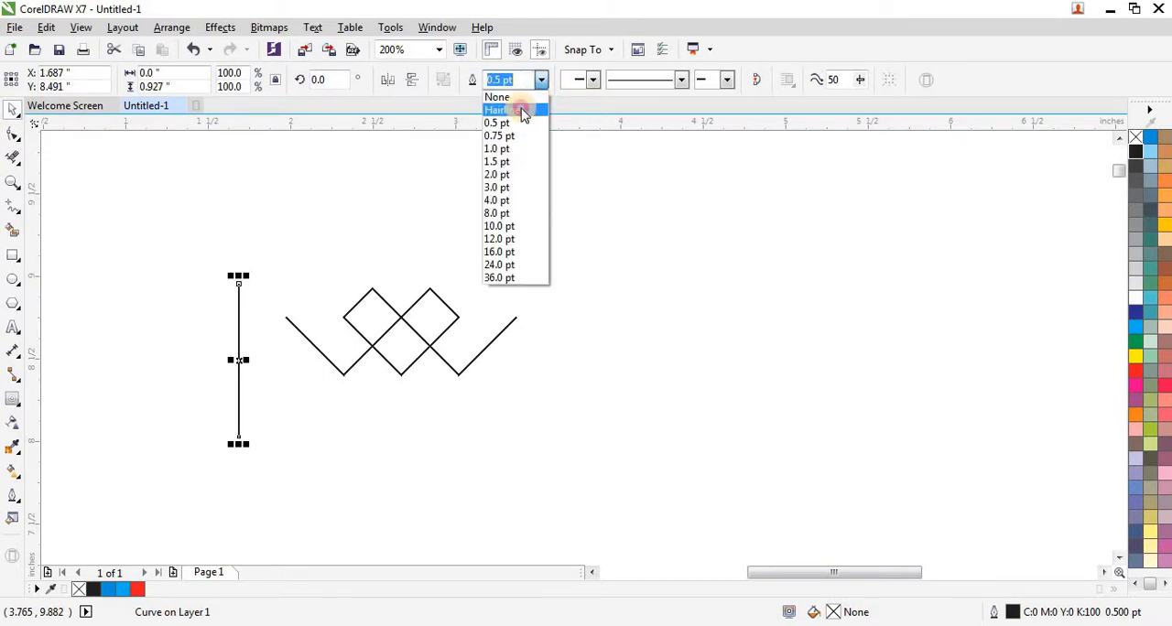
{"action": "left_click", "coordinate": [520, 109]}
- Move the vertical line to just outside the diamonds' left corner and place a copy just outside their right corner
{"action": "left_click_drag", "start_coordinate": [238, 359], "coordinate": [334, 332]}
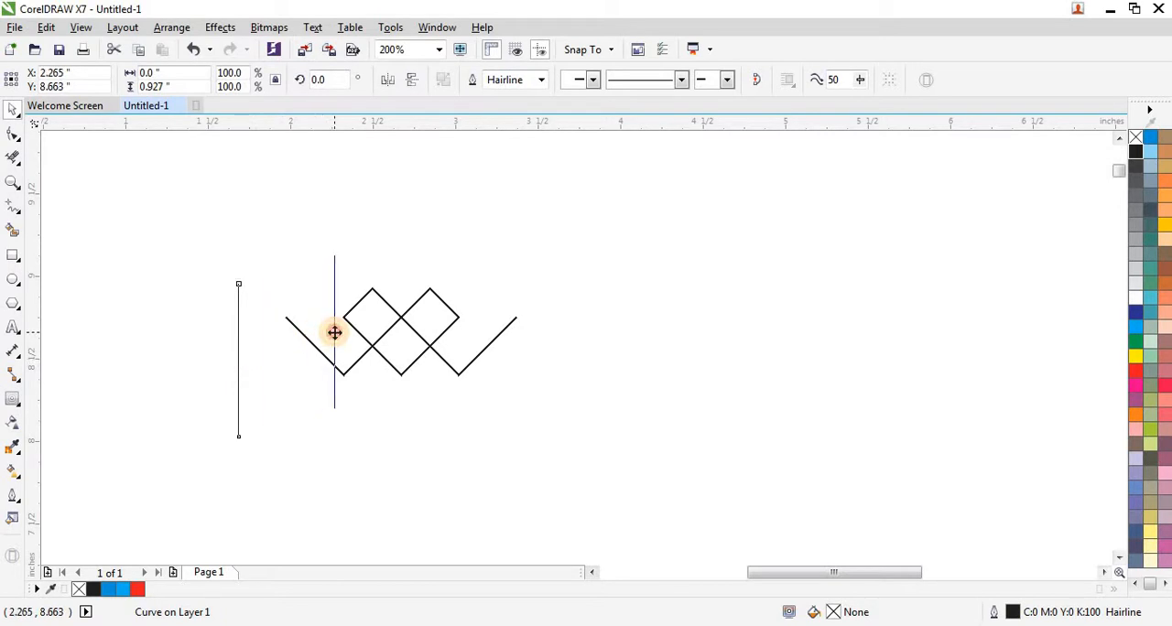
{"action": "scroll", "coordinate": [339, 335], "scroll_direction": "up", "scroll_amount": 2}
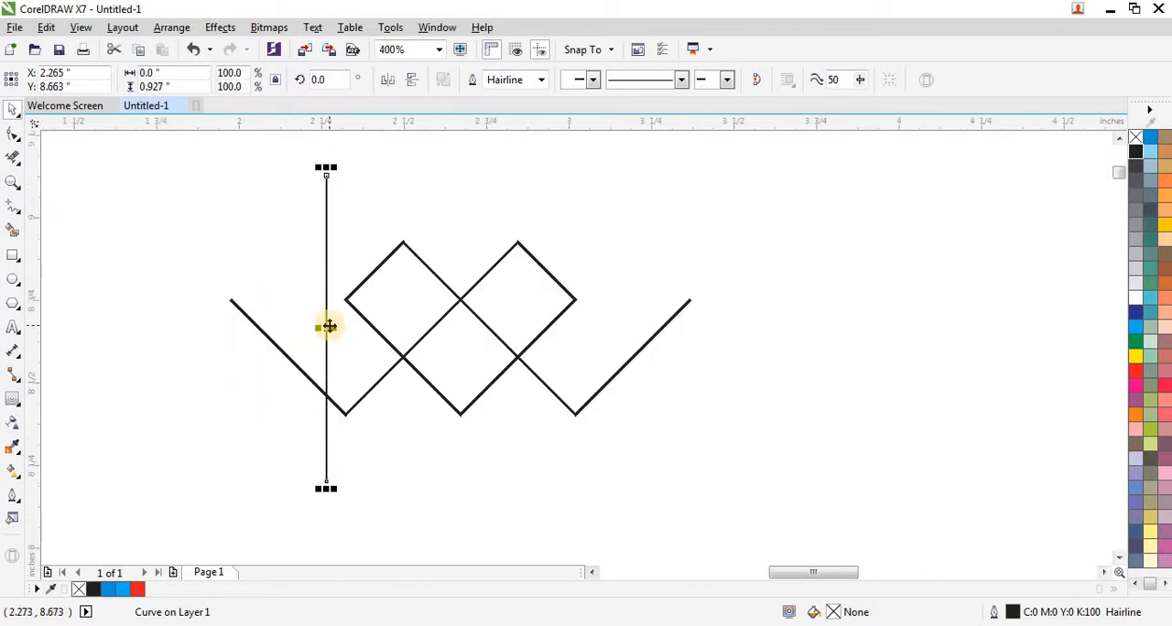
{"action": "scroll", "coordinate": [329, 326], "scroll_direction": "up", "scroll_amount": 1}
{"action": "left_click_drag", "start_coordinate": [325, 330], "coordinate": [834, 326]}
{"action": "scroll", "coordinate": [235, 348], "scroll_direction": "down", "scroll_amount": 1}
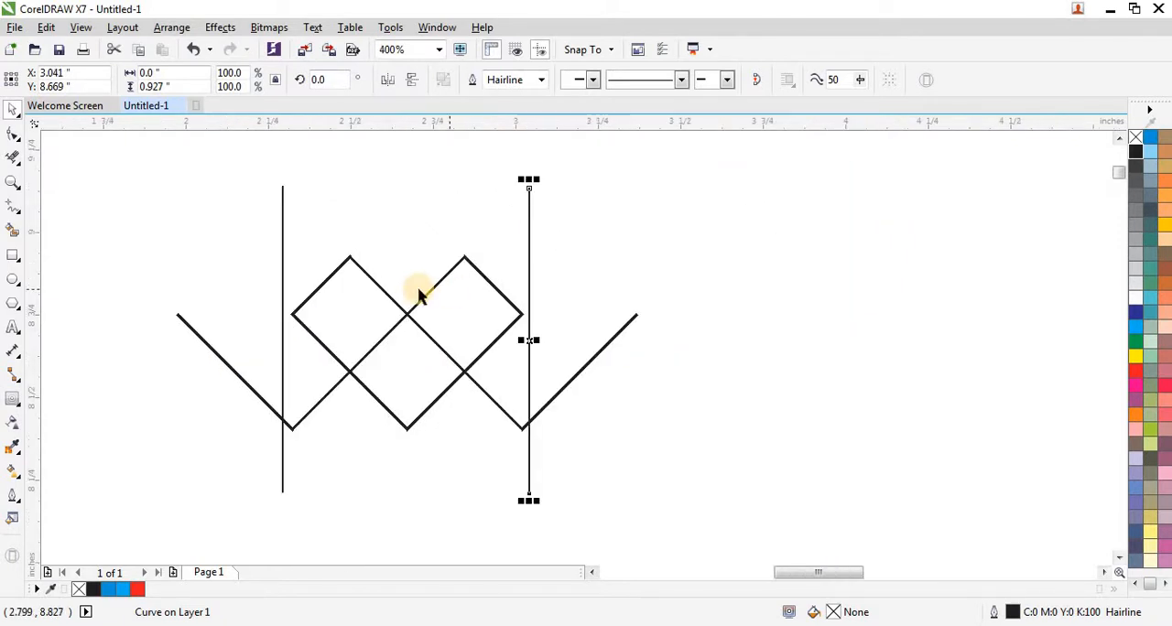
- Shift the left vertical line slightly closer to the diamonds' left corner, to about X 2.301 inches
{"action": "scroll", "coordinate": [270, 316], "scroll_direction": "up", "scroll_amount": 2}
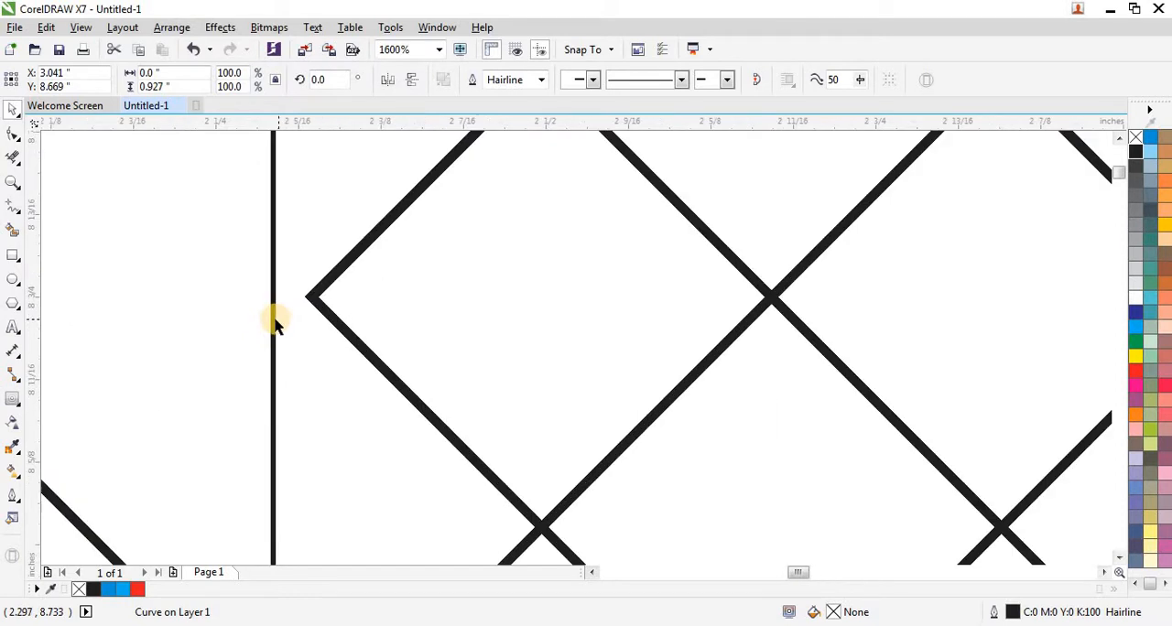
{"action": "left_click_drag", "start_coordinate": [275, 322], "coordinate": [283, 317]}
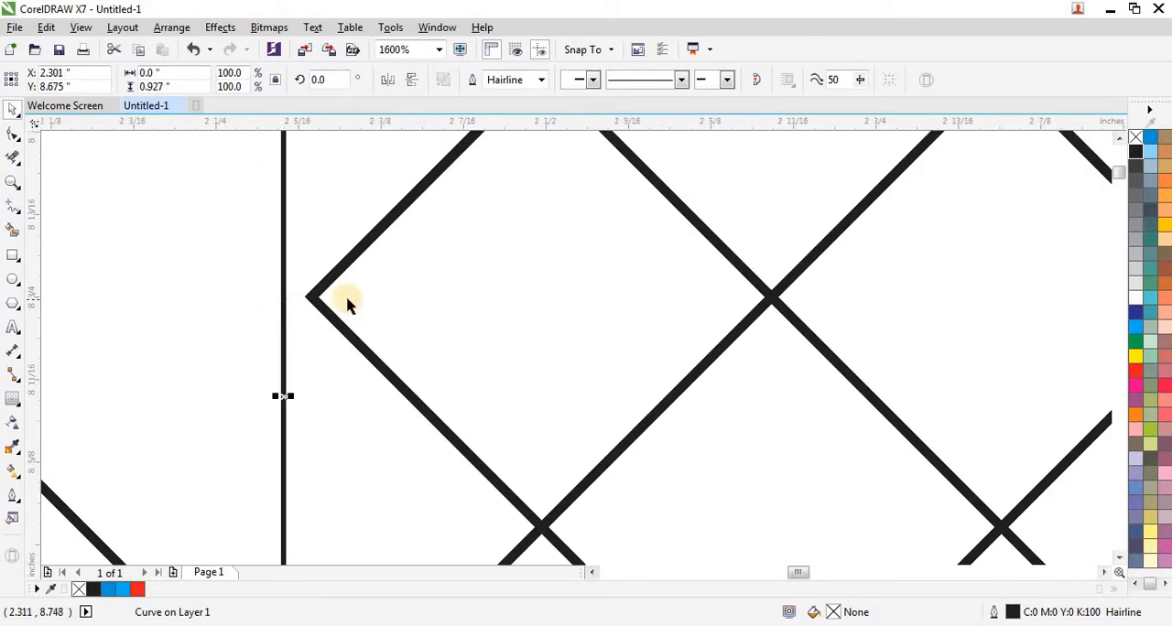
{"action": "scroll", "coordinate": [698, 331], "scroll_direction": "down", "scroll_amount": 2}
{"action": "left_click", "coordinate": [381, 347]}
{"action": "scroll", "coordinate": [327, 302], "scroll_direction": "down", "scroll_amount": 1}
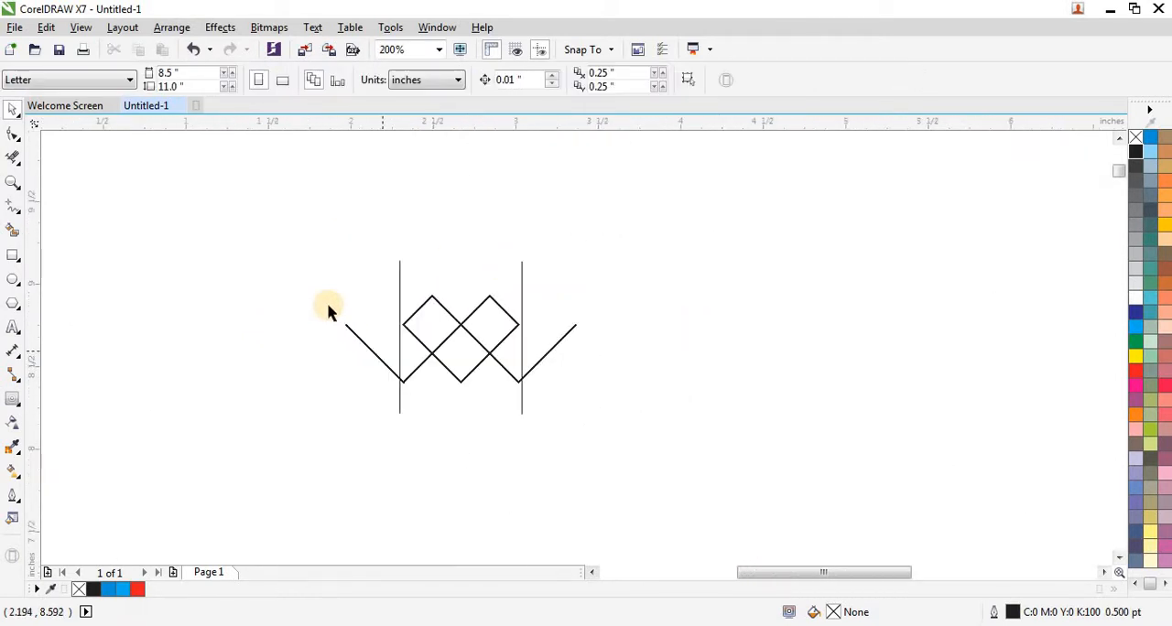
- Group the two vertical lines and align the group's center with the traced path
{"action": "left_click", "coordinate": [399, 280]}
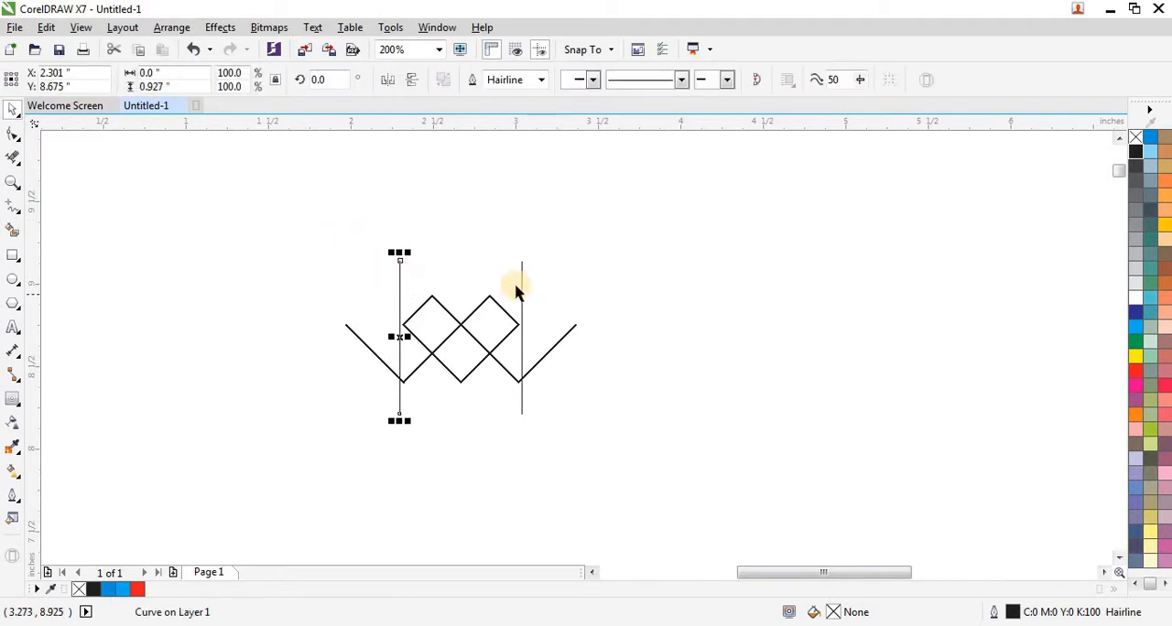
{"action": "left_click", "coordinate": [522, 288], "text": "shift"}
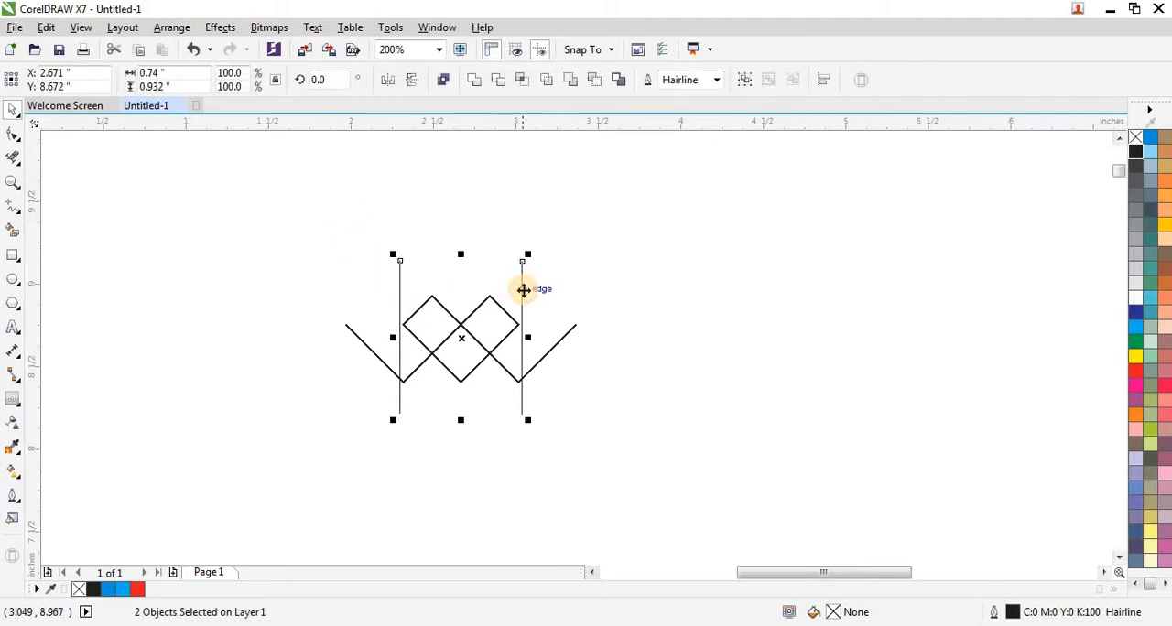
{"action": "key", "text": "ctrl+g"}
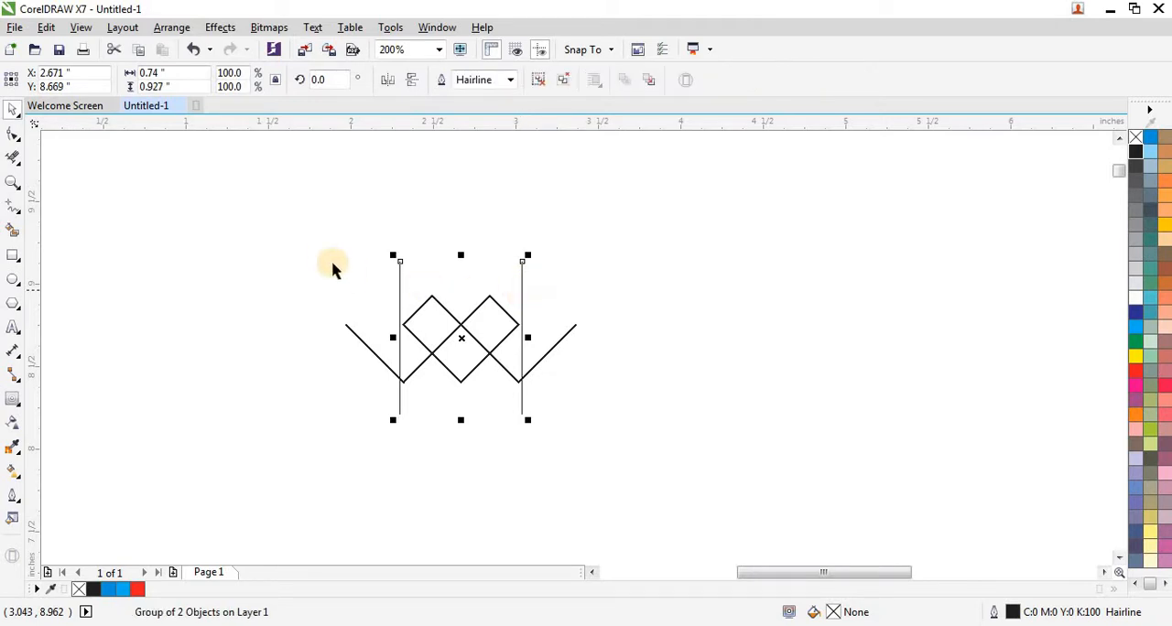
{"action": "mouse_move", "coordinate": [293, 226]}
{"action": "left_mouse_down"}
{"action": "mouse_move", "coordinate": [567, 434]}
{"action": "mouse_move", "coordinate": [638, 455]}
{"action": "left_mouse_up"}
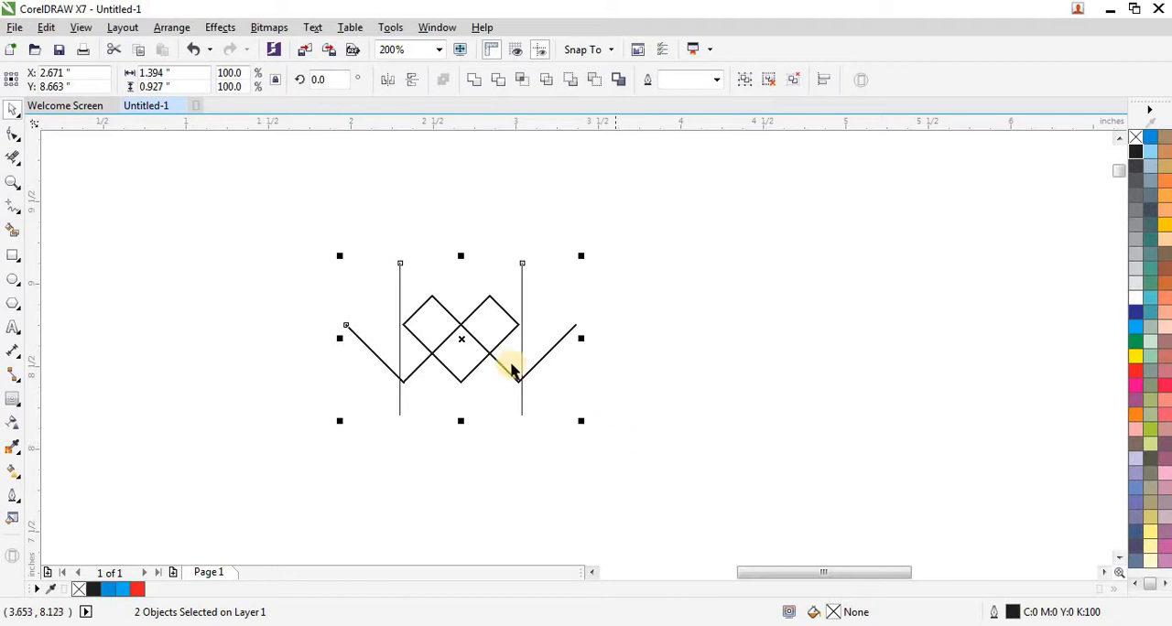
- Set the traced path's outline width to 8 pt
{"action": "scroll", "coordinate": [478, 338], "scroll_direction": "up", "scroll_amount": 1}
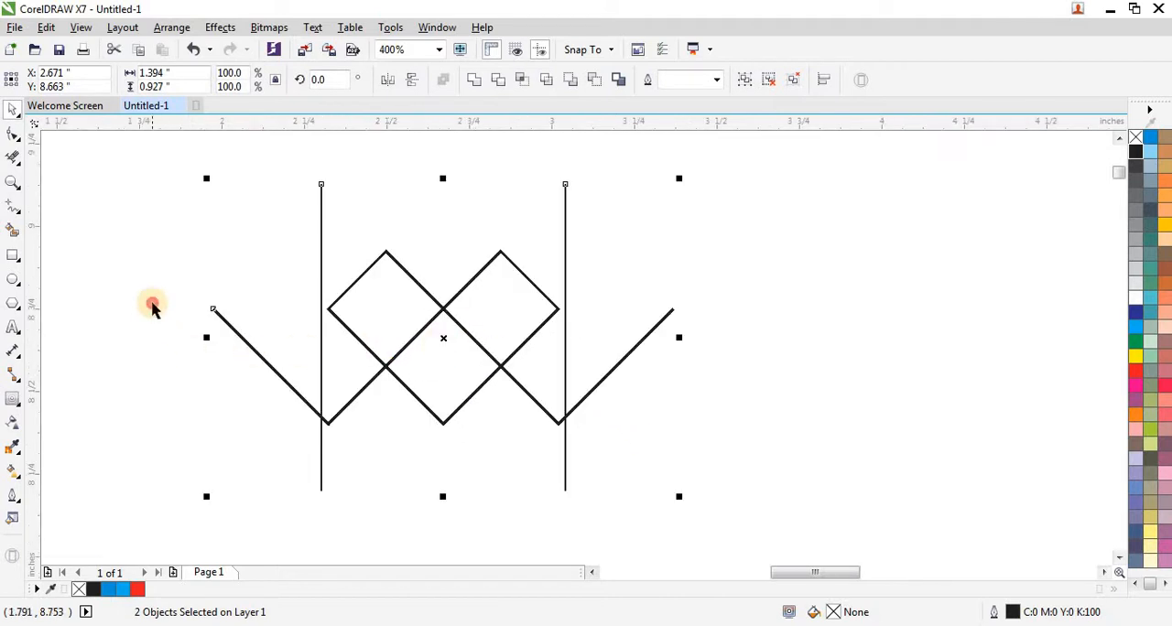
{"action": "left_click", "coordinate": [210, 297]}
{"action": "left_click", "coordinate": [232, 328]}
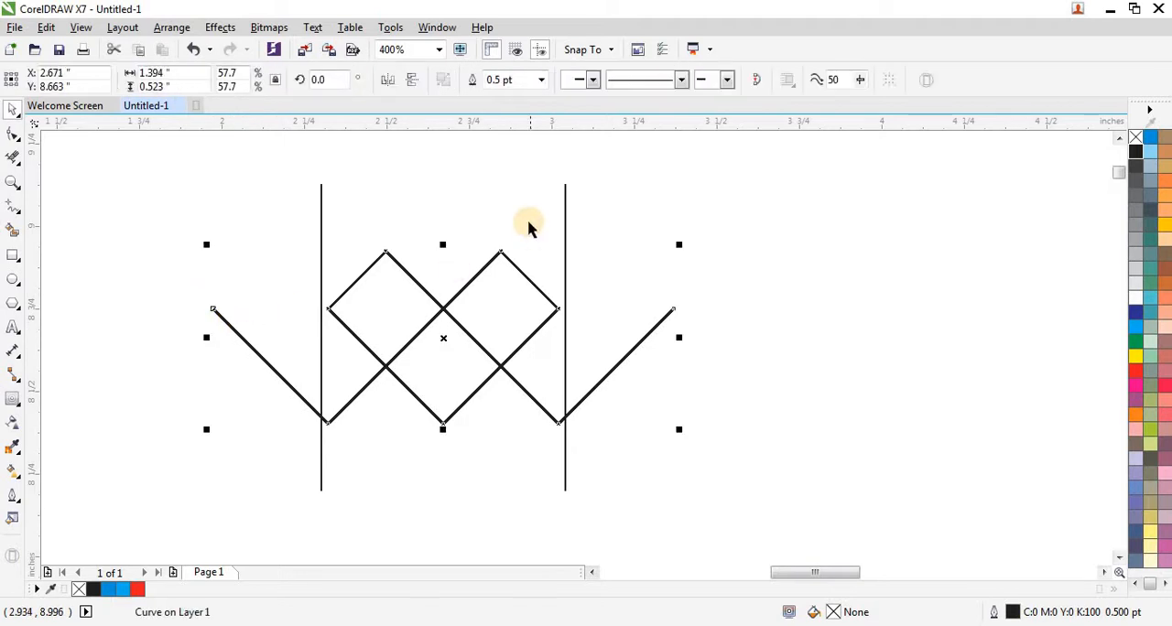
{"action": "left_click", "coordinate": [543, 81]}
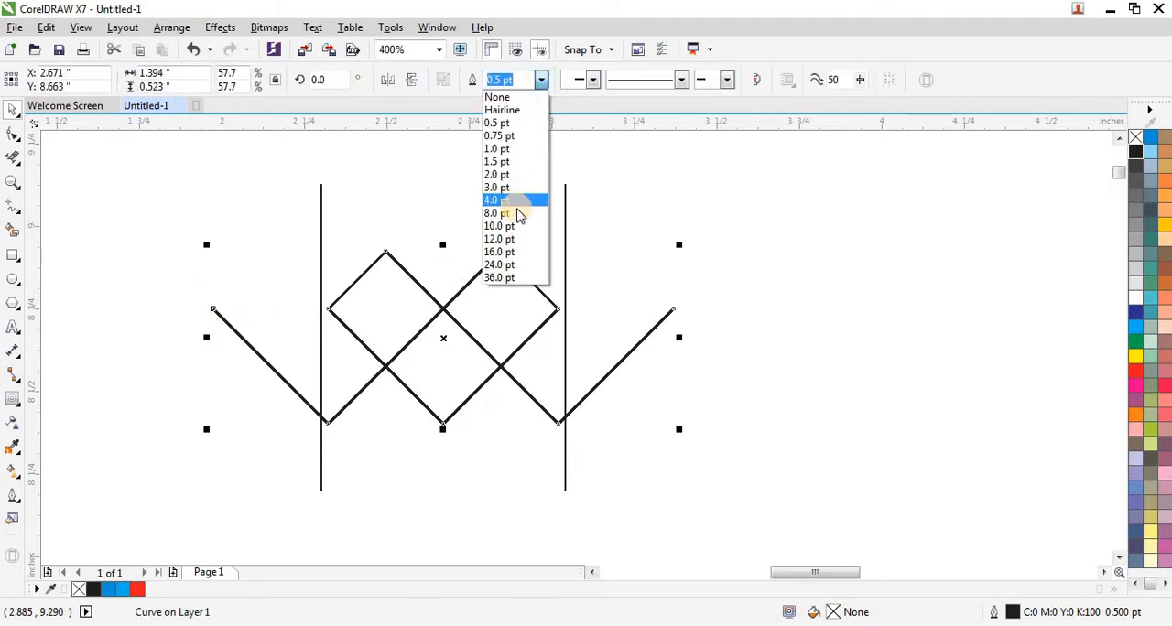
{"action": "left_click", "coordinate": [517, 213]}
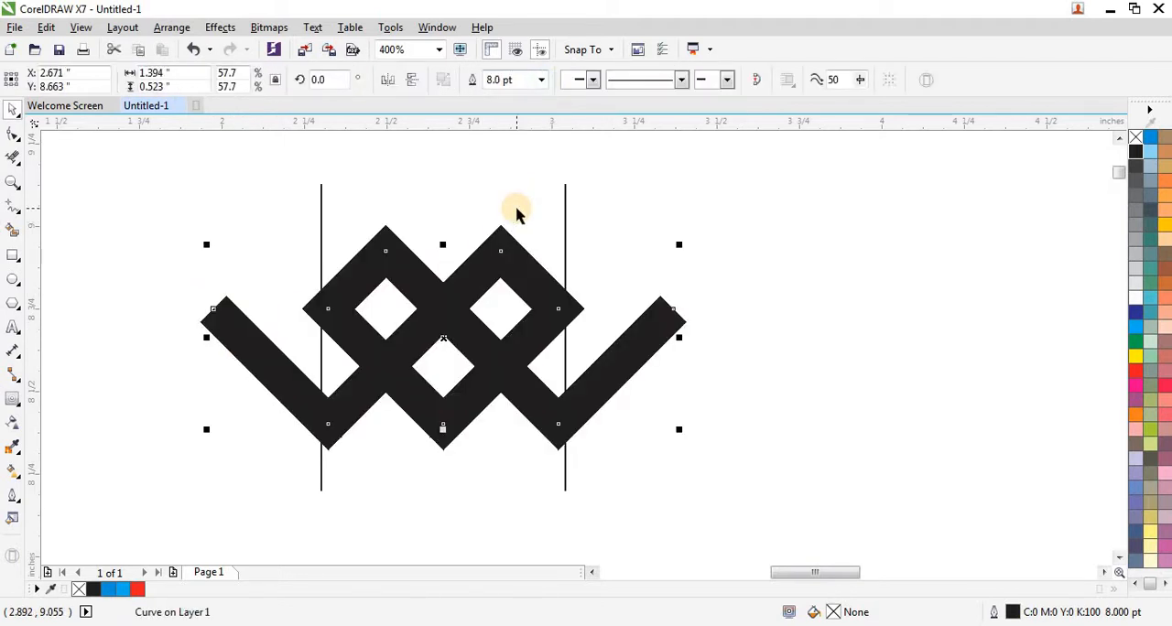
- Try a 4 pt outline on the traced path and switch it back to 8 pt
{"action": "left_click", "coordinate": [543, 81]}
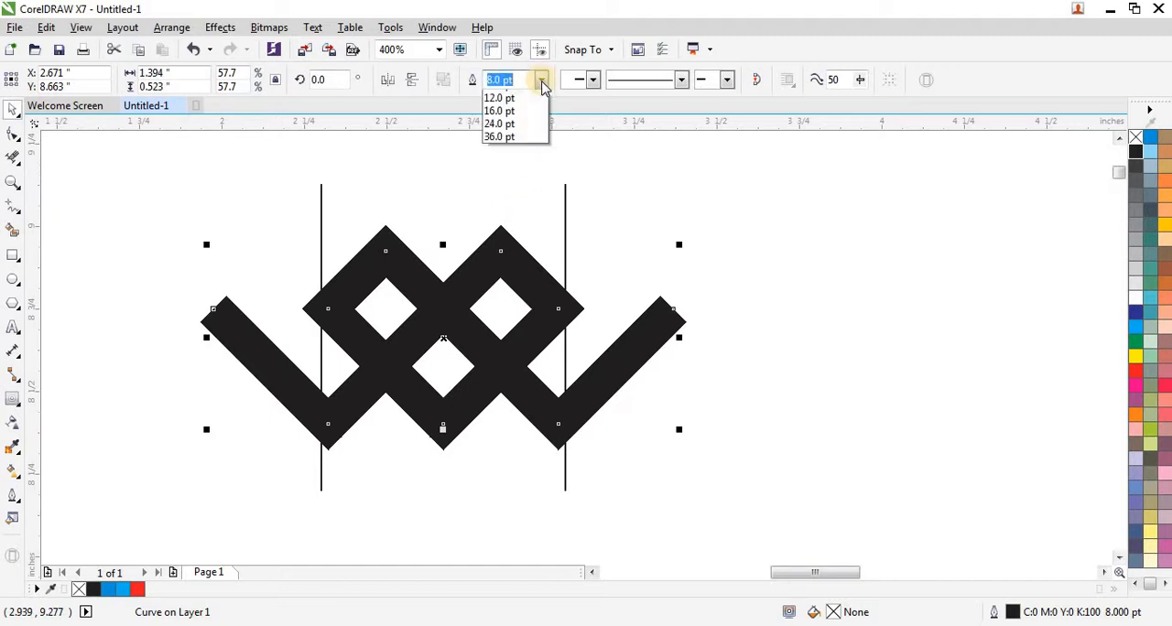
{"action": "left_click", "coordinate": [511, 209]}
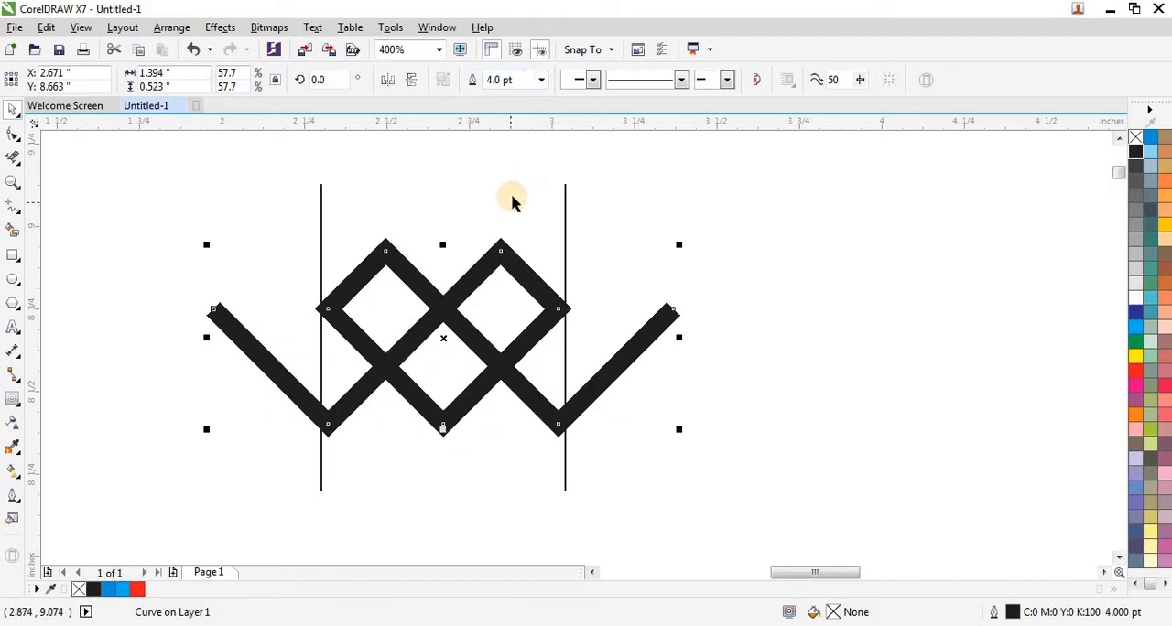
{"action": "scroll", "coordinate": [515, 235], "scroll_direction": "down", "scroll_amount": 2}
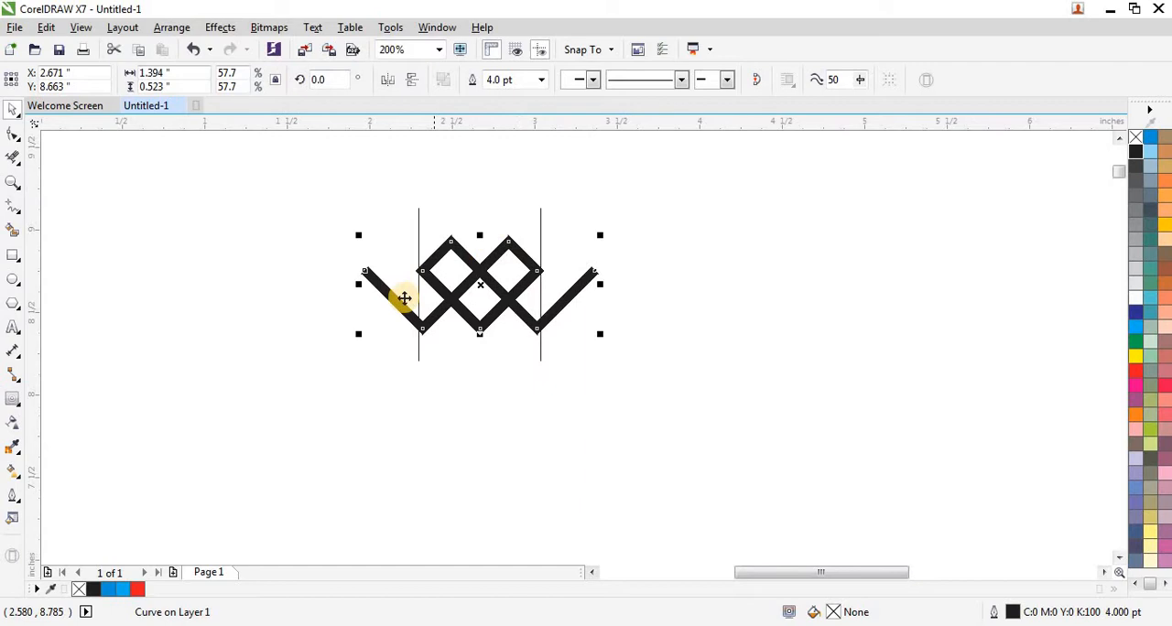
{"action": "left_click", "coordinate": [541, 81]}
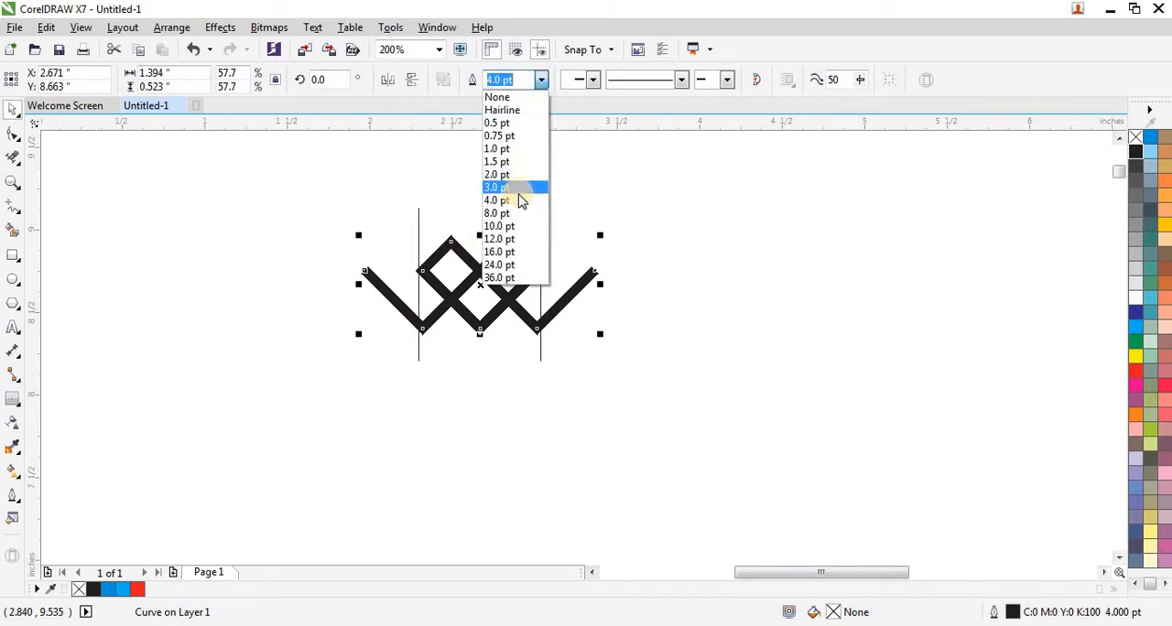
{"action": "left_click", "coordinate": [520, 213]}
{"action": "scroll", "coordinate": [518, 209], "scroll_direction": "up", "scroll_amount": 1}
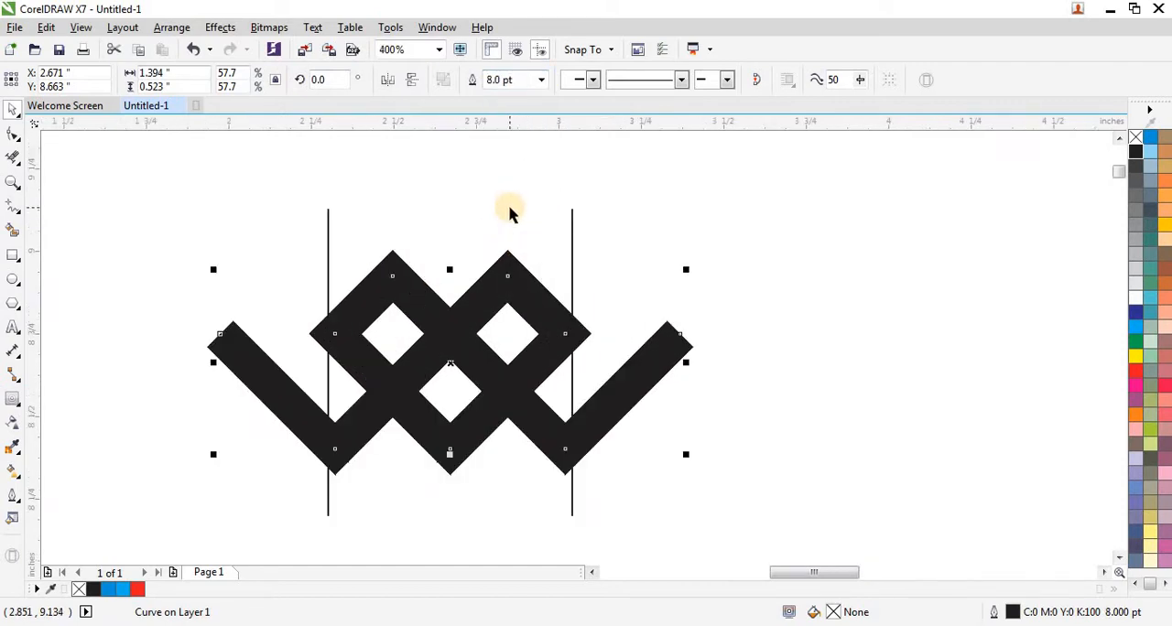
{"action": "scroll", "coordinate": [418, 354], "scroll_direction": "down", "scroll_amount": 1}
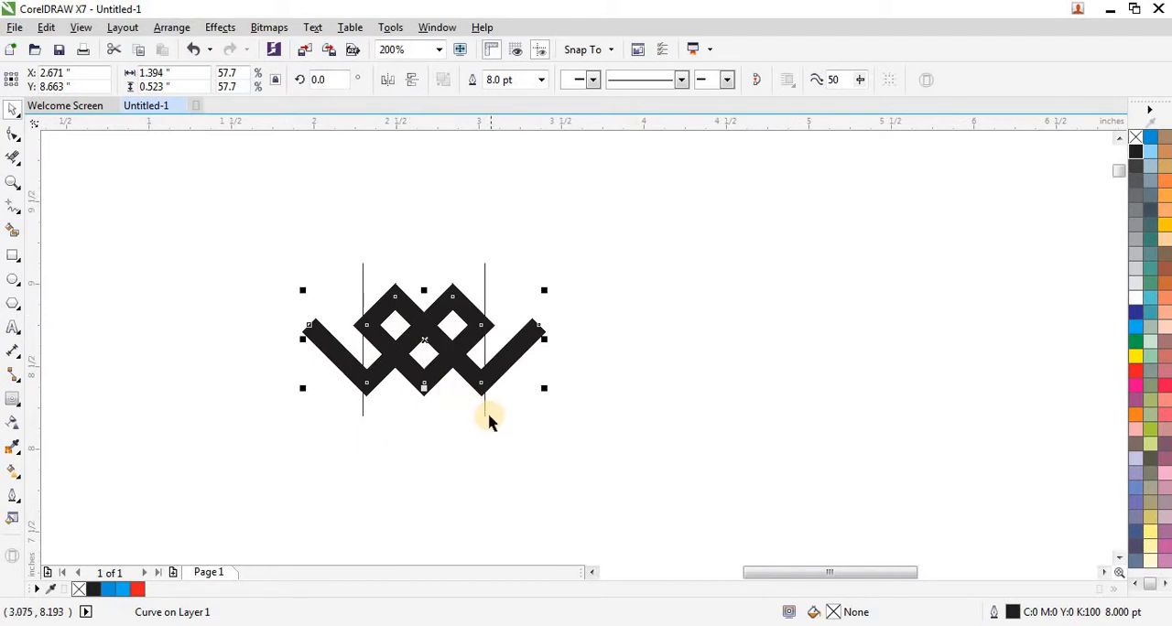
- Enlarge the grouped vertical lines to about 0.90 inch wide and 1.17 inches tall so they clear the thick diamonds
{"action": "key", "text": "ctrl+shift+q"}
{"action": "scroll", "coordinate": [479, 420], "scroll_direction": "up", "scroll_amount": 1}
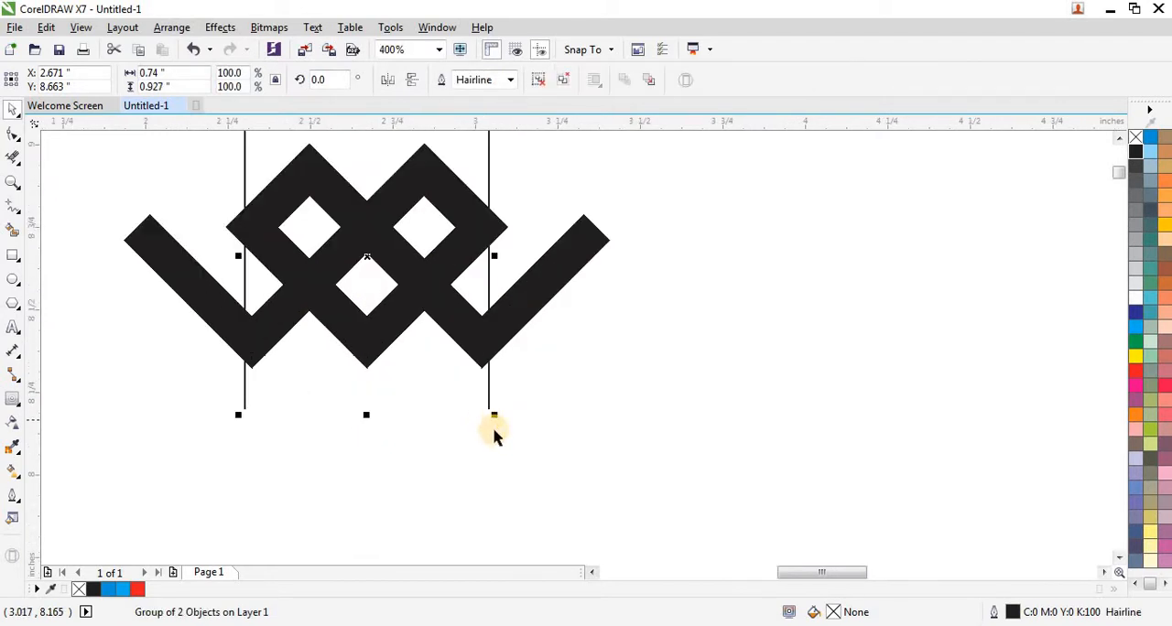
{"action": "scroll", "coordinate": [494, 432], "scroll_direction": "down", "scroll_amount": 1}
{"action": "scroll", "coordinate": [499, 431], "scroll_direction": "up", "scroll_amount": 1}
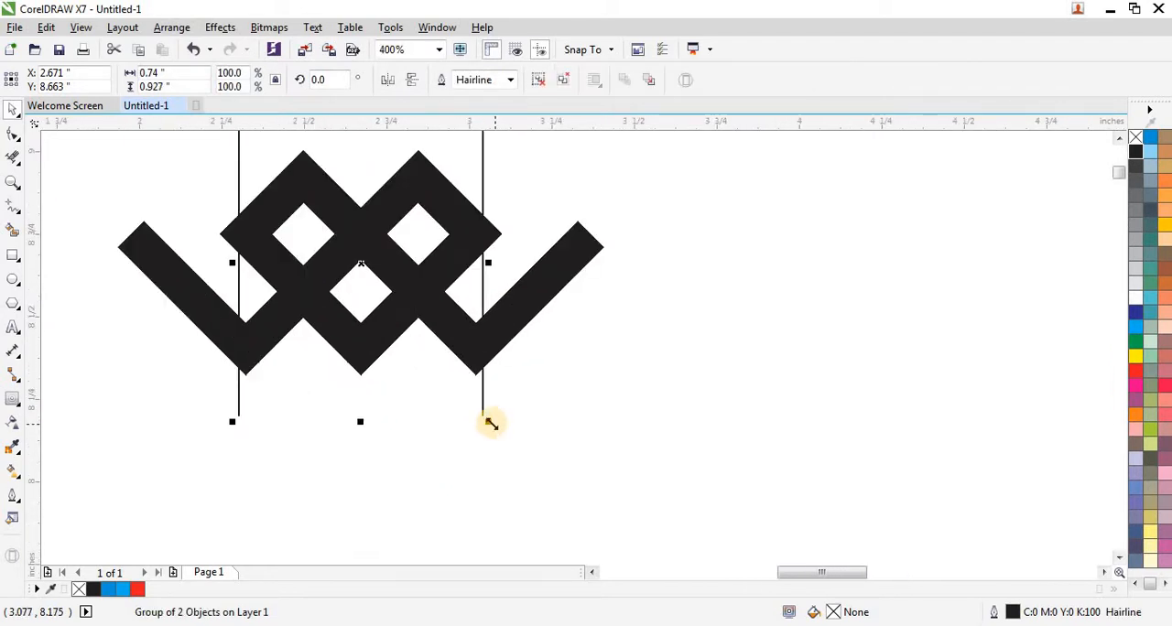
{"action": "left_click_drag", "start_coordinate": [491, 423], "coordinate": [536, 464]}
{"action": "scroll", "coordinate": [411, 427], "scroll_direction": "down", "scroll_amount": 1}
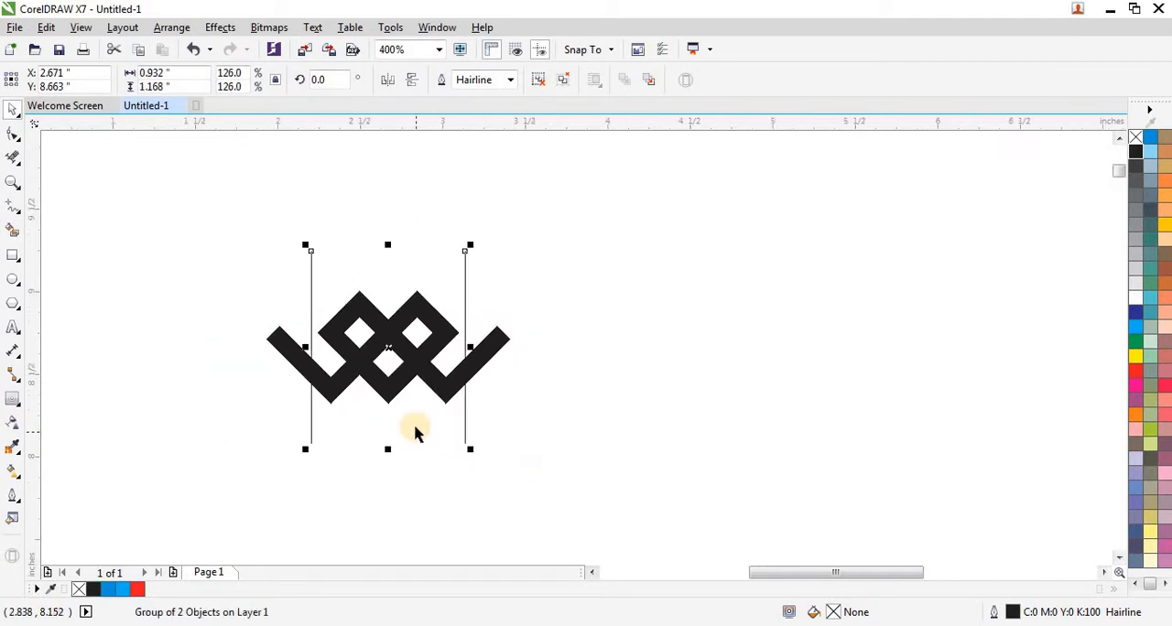
{"action": "scroll", "coordinate": [420, 348], "scroll_direction": "up", "scroll_amount": 1}
{"action": "left_click_drag", "start_coordinate": [514, 339], "coordinate": [501, 339]}
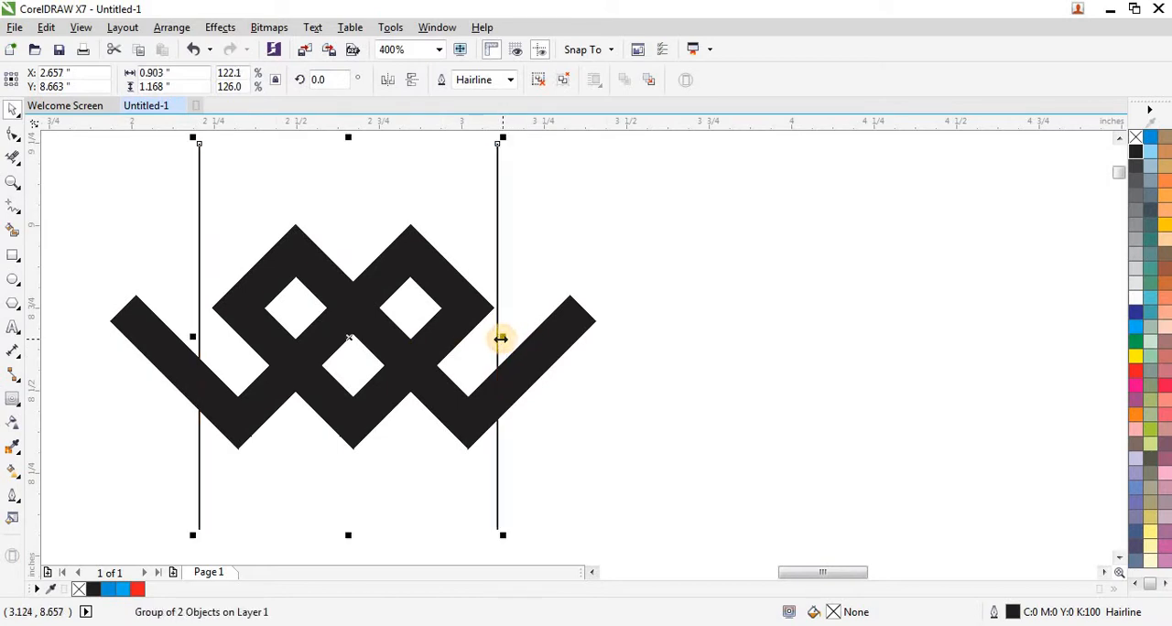
- Center the grouped vertical lines horizontally on the thick path and clear the selection
{"action": "left_click", "coordinate": [395, 375], "text": "shift"}
{"action": "key", "text": "c"}
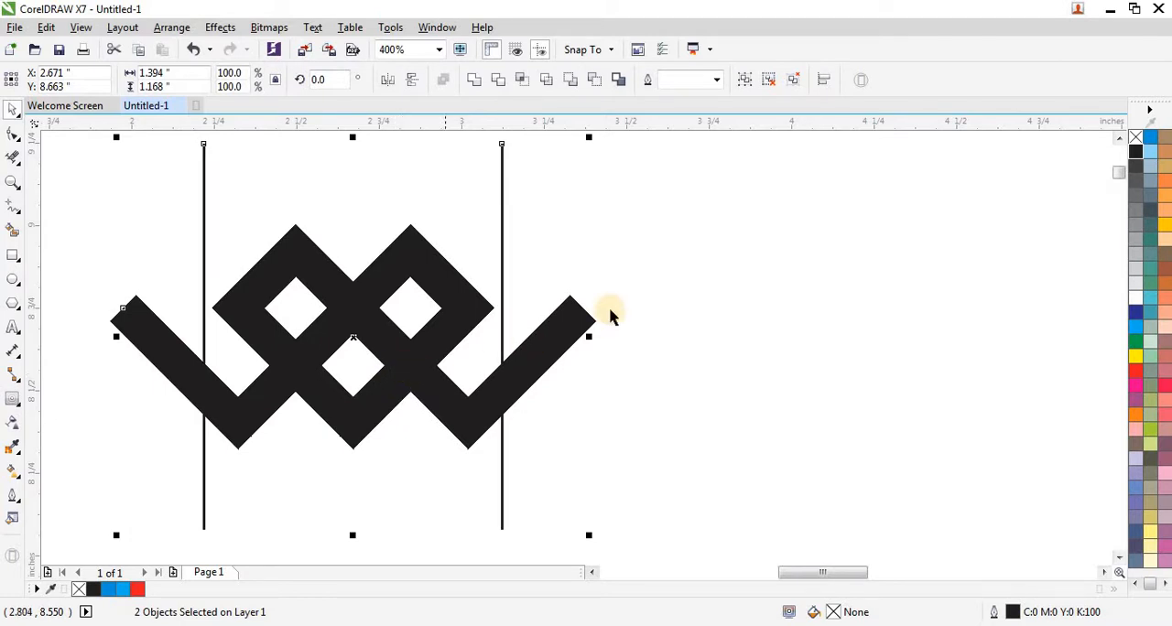
{"action": "key", "text": "Escape"}
{"action": "scroll", "coordinate": [400, 361], "scroll_direction": "down", "scroll_amount": 1}
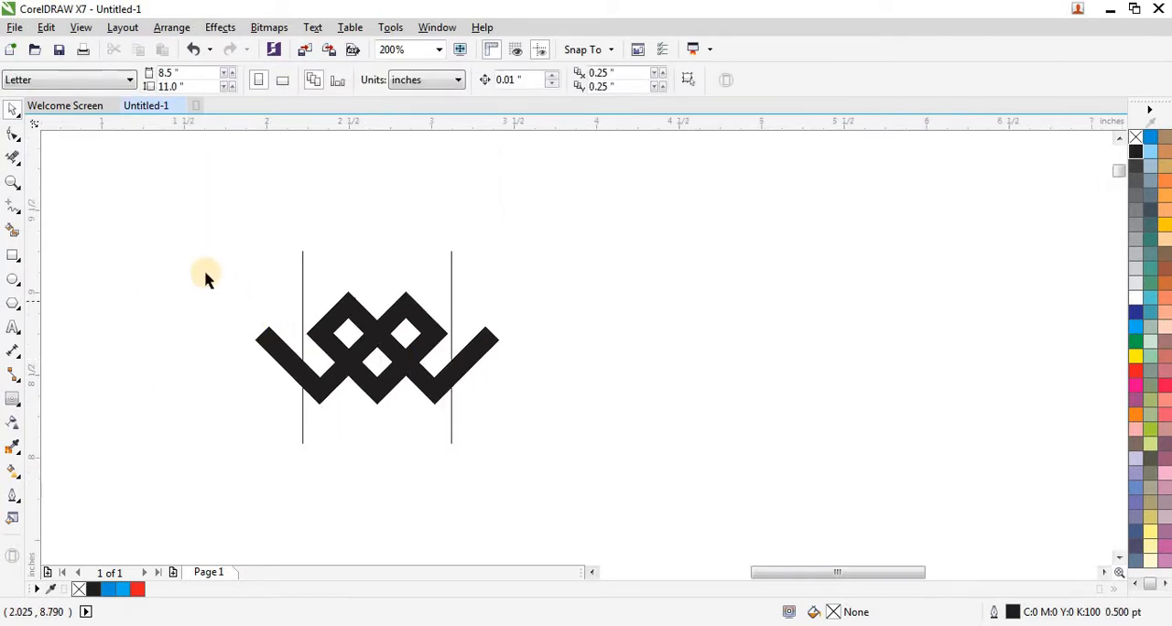
- Convert the thick path's 8 pt outline to an object
{"action": "left_click_drag", "start_coordinate": [206, 273], "coordinate": [529, 423]}
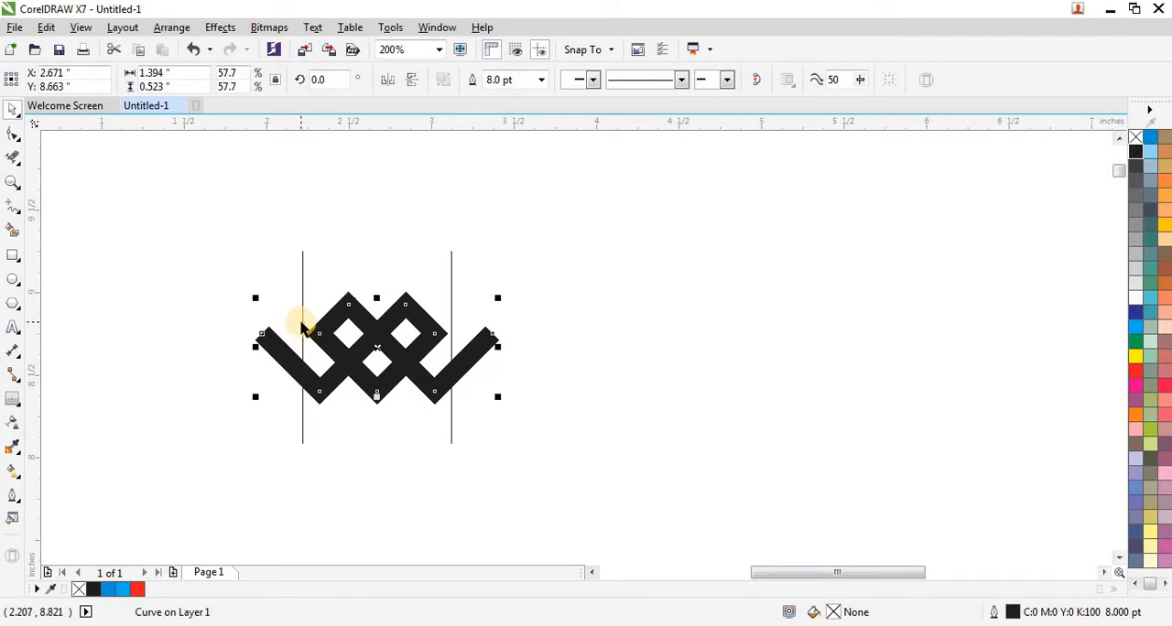
{"action": "key", "text": "ctrl+shift+q"}
{"action": "left_click_drag", "start_coordinate": [222, 274], "coordinate": [536, 419]}
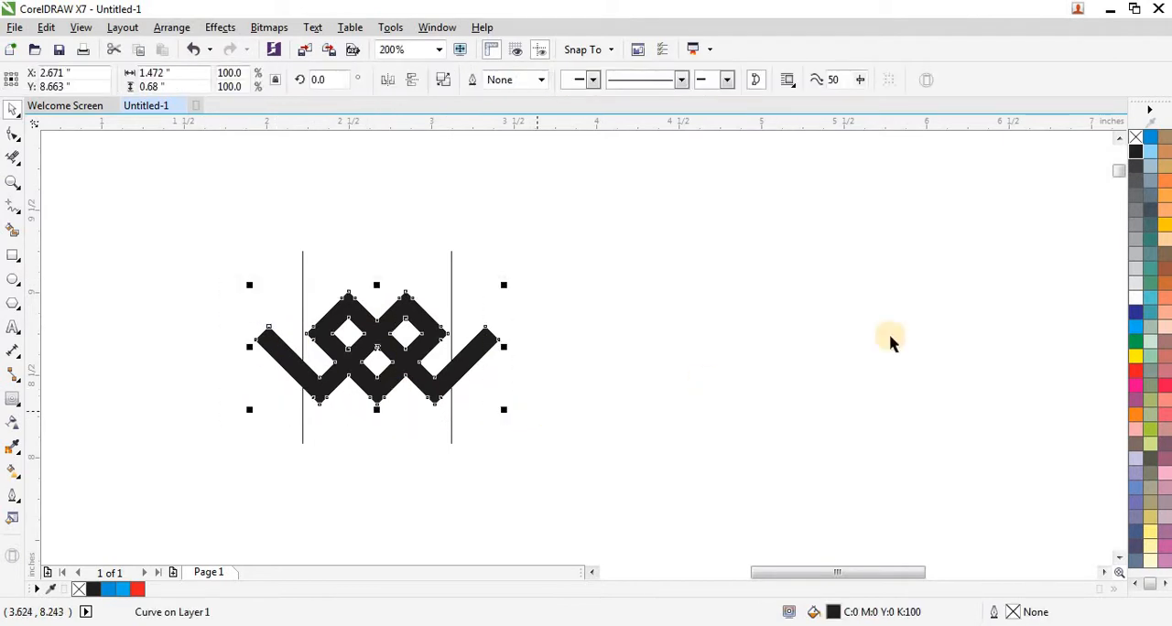
- Remove the converted knot shape's fill and give it a black hairline outline
{"action": "left_click", "coordinate": [1135, 140]}
{"action": "right_click", "coordinate": [1135, 152]}
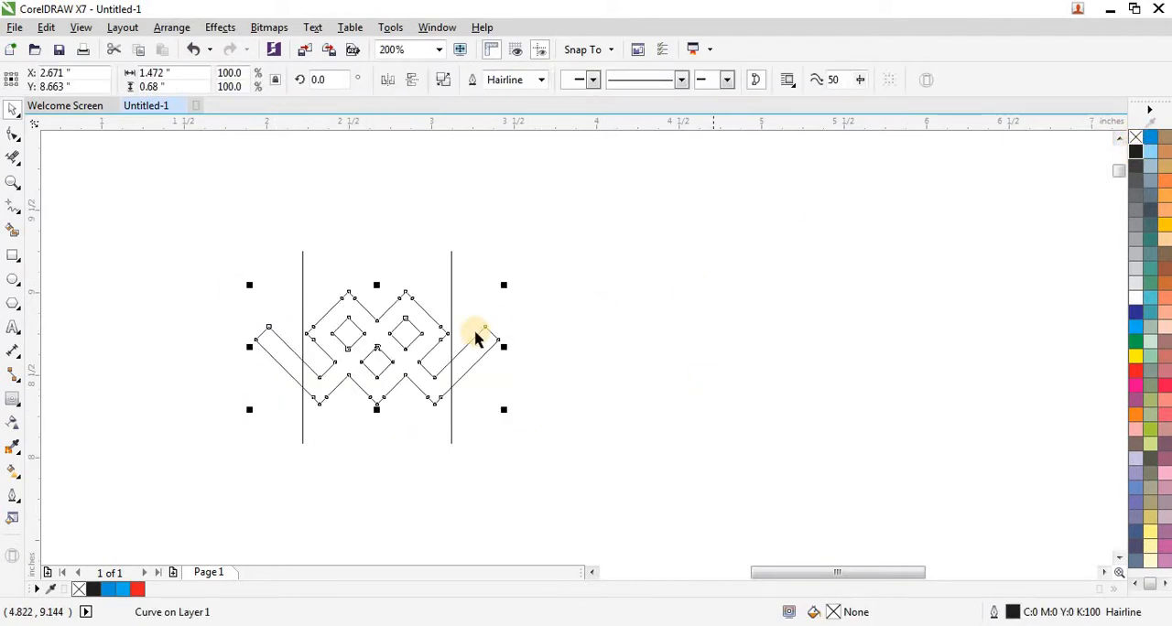
{"action": "scroll", "coordinate": [438, 335], "scroll_direction": "up", "scroll_amount": 2}
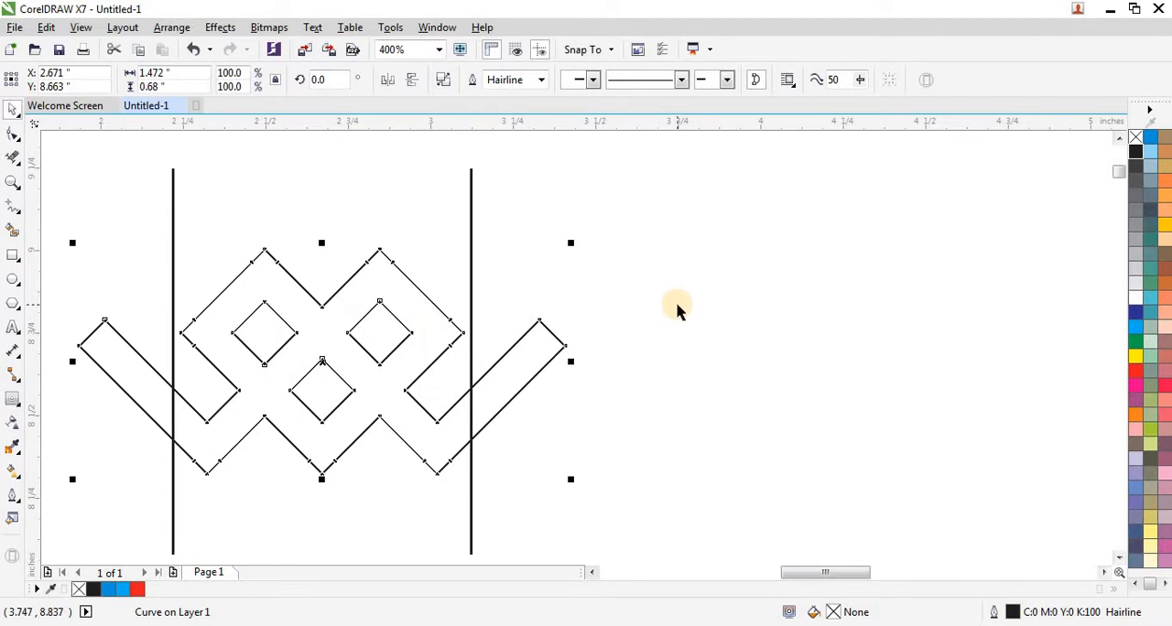
{"action": "scroll", "coordinate": [664, 310], "scroll_direction": "down", "scroll_amount": 2}
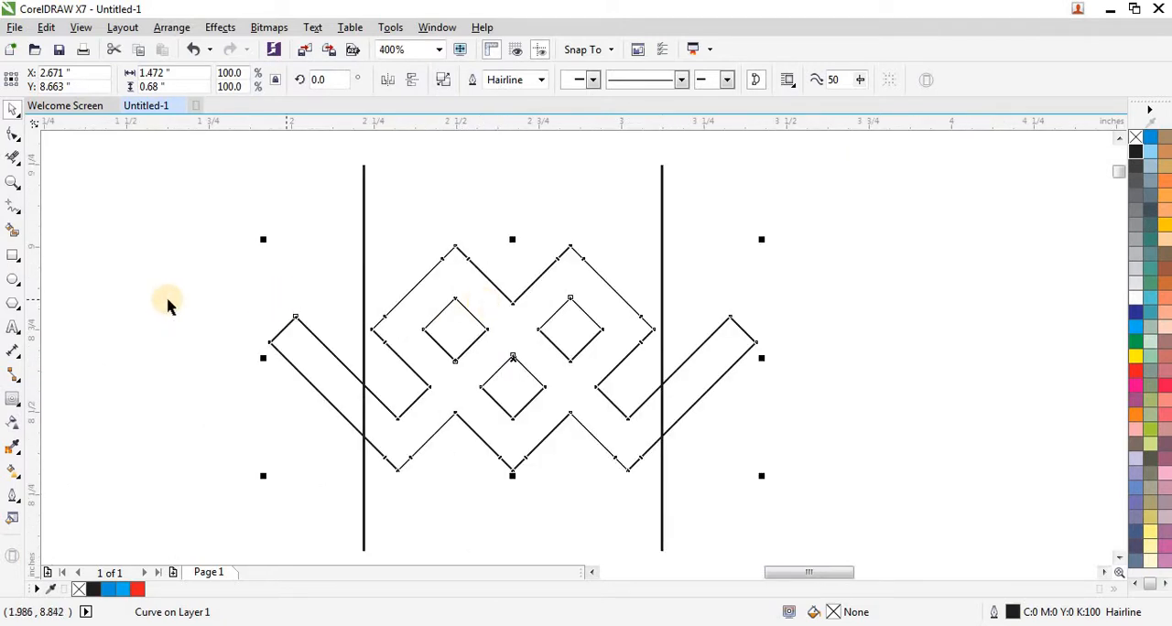
- Remove the knot outline segments extending outside the two vertical lines with Virtual Segment Delete
{"action": "left_click", "coordinate": [14, 167]}
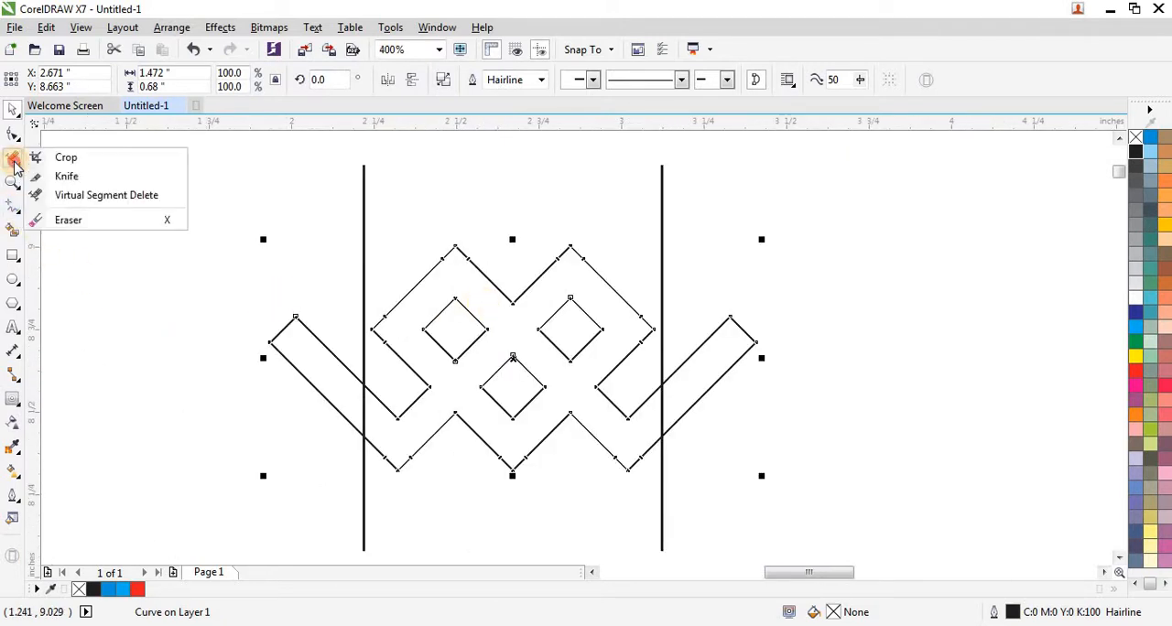
{"action": "left_click", "coordinate": [94, 193]}
{"action": "left_click_drag", "start_coordinate": [229, 298], "coordinate": [313, 411]}
{"action": "left_click_drag", "start_coordinate": [780, 300], "coordinate": [706, 418]}
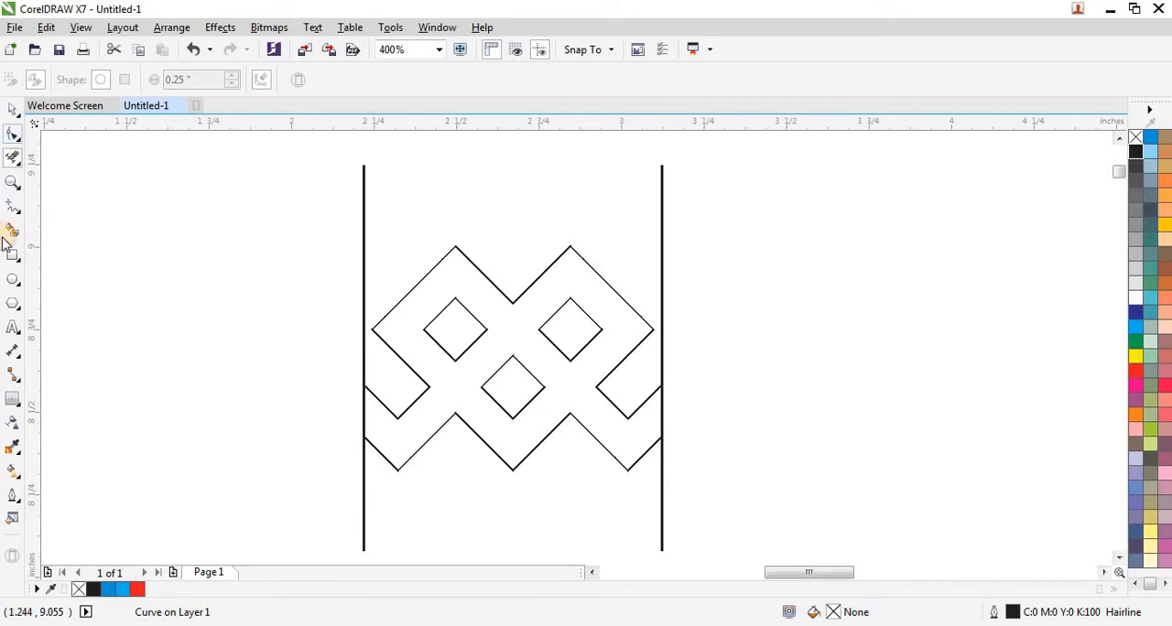
- Draw two parallel 45° Freehand lines across the left crossing, meeting the center diamond's left corner and the left diamond's bottom corner
{"action": "key", "text": "F10"}
{"action": "left_click", "coordinate": [14, 209]}
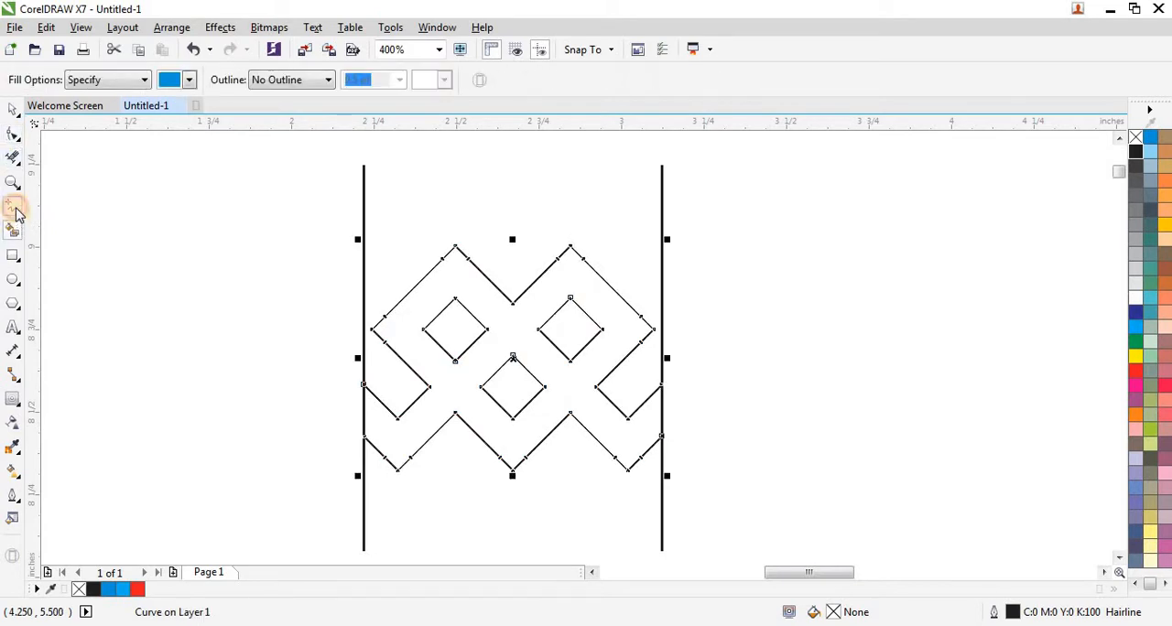
{"action": "left_click", "coordinate": [15, 208]}
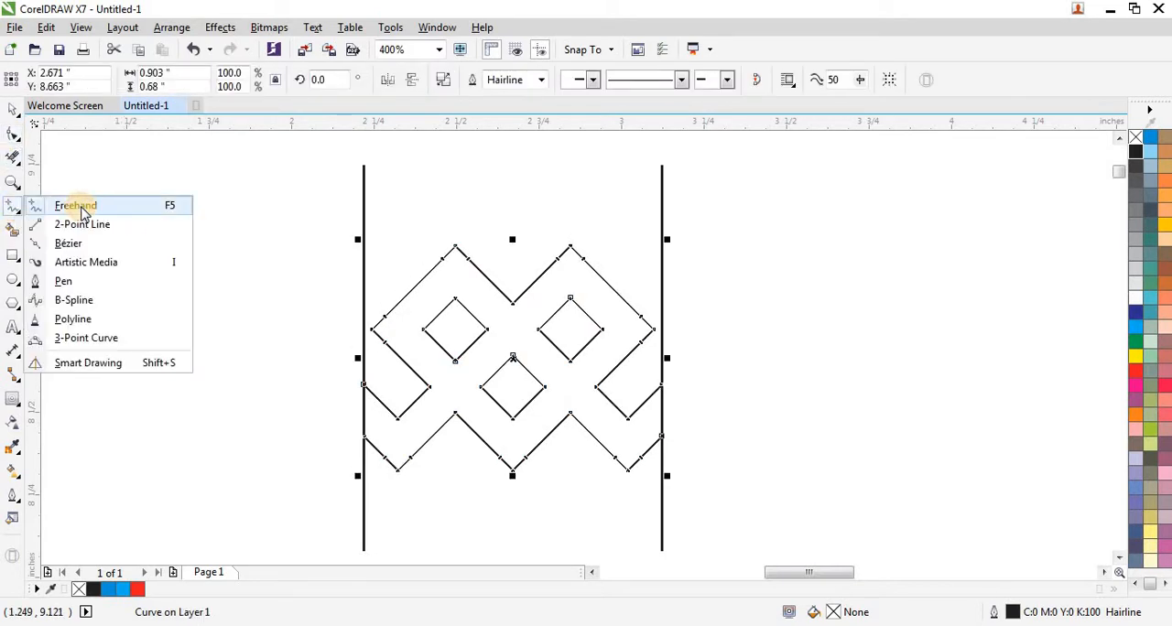
{"action": "left_click", "coordinate": [70, 203]}
{"action": "scroll", "coordinate": [555, 406], "scroll_direction": "up", "scroll_amount": 2}
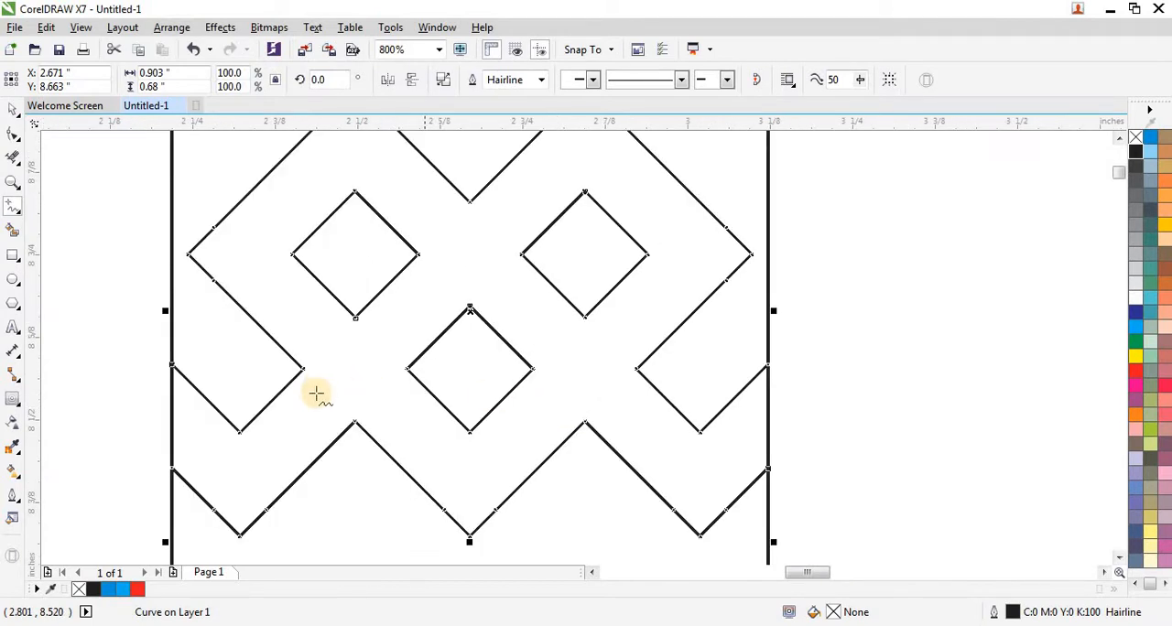
{"action": "left_click", "coordinate": [355, 423]}
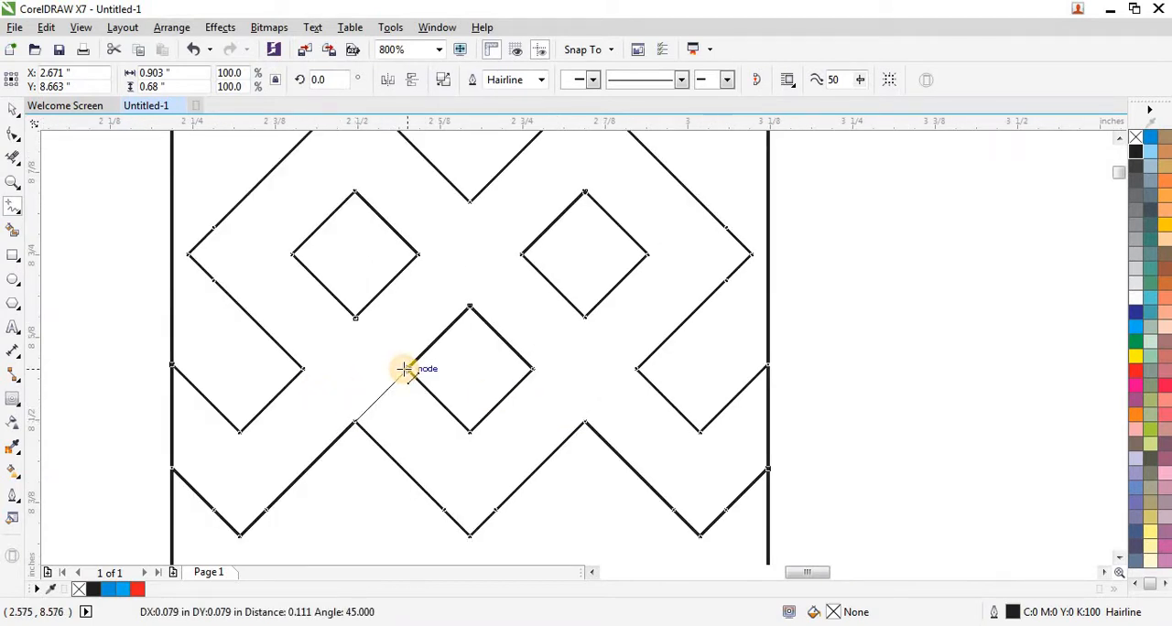
{"action": "left_click", "coordinate": [405, 369]}
{"action": "left_click", "coordinate": [301, 369]}
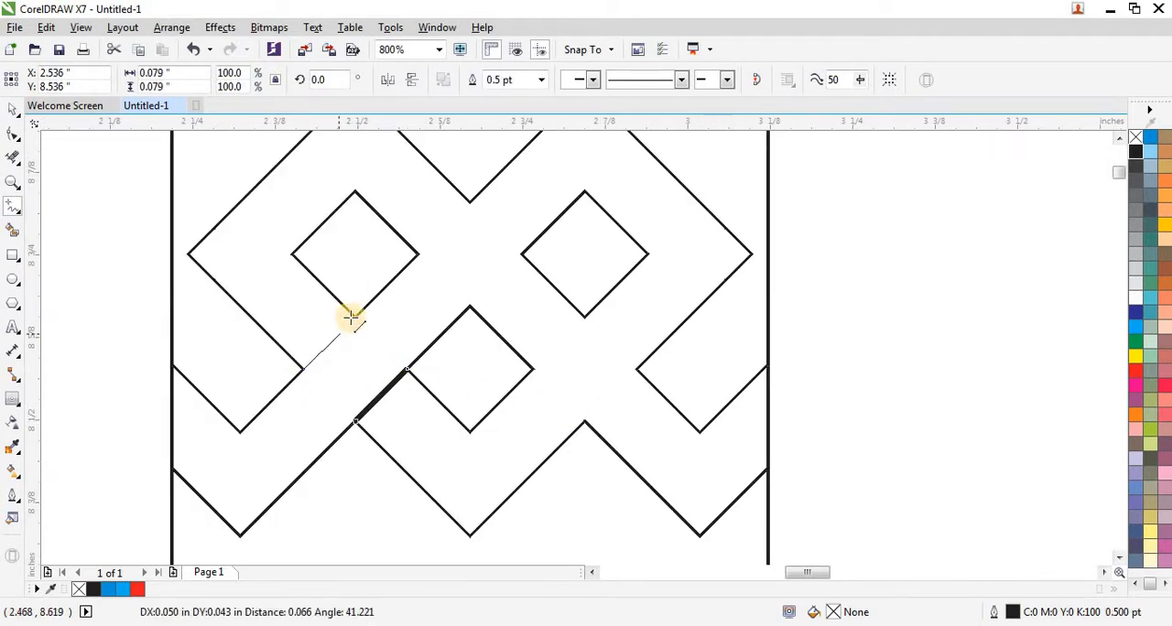
{"action": "left_click", "coordinate": [358, 313]}
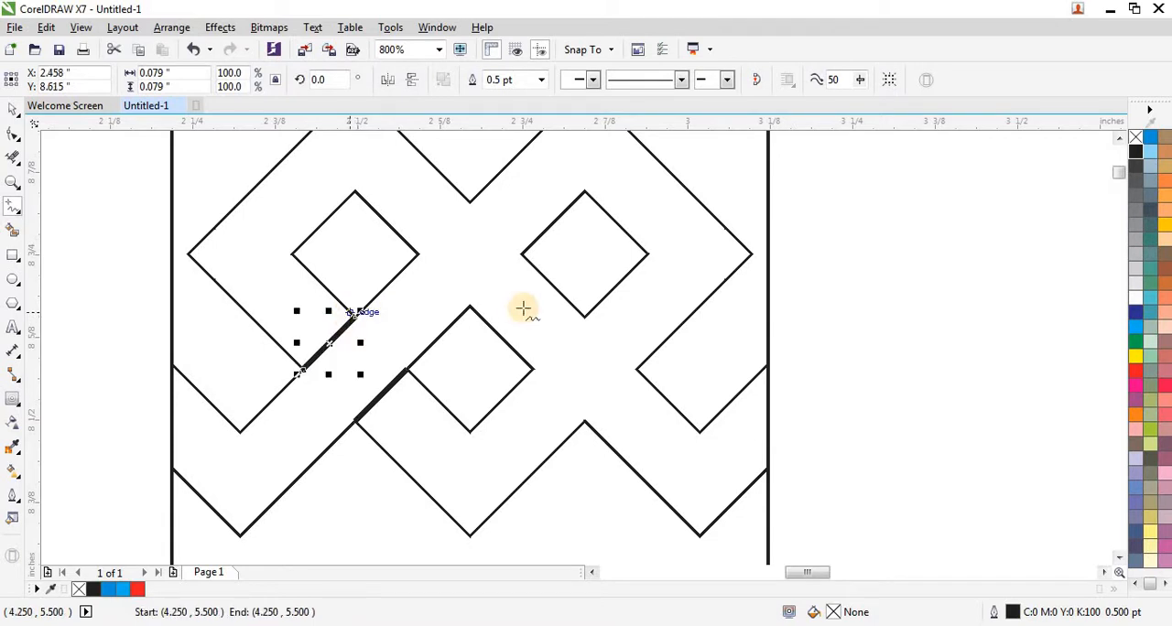
- Draw two parallel diagonal lines across the upper-center crossing, joining the center diamond's top to the left diamond and the top notch to the right diamond
{"action": "left_click", "coordinate": [470, 310]}
{"action": "left_click", "coordinate": [412, 250]}
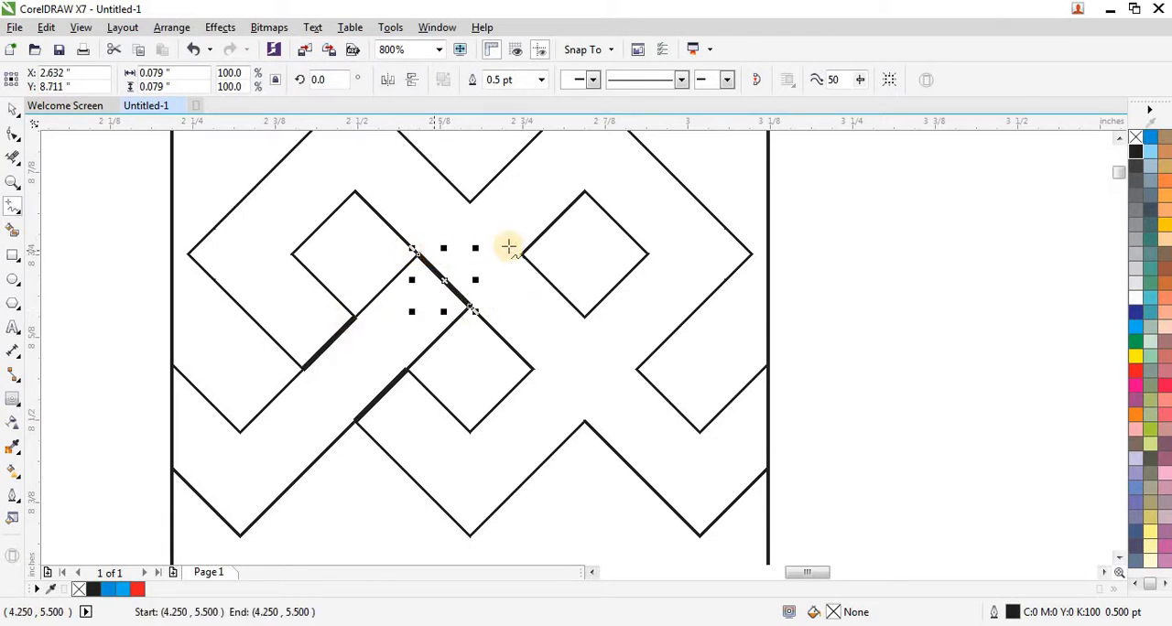
{"action": "left_click", "coordinate": [464, 196]}
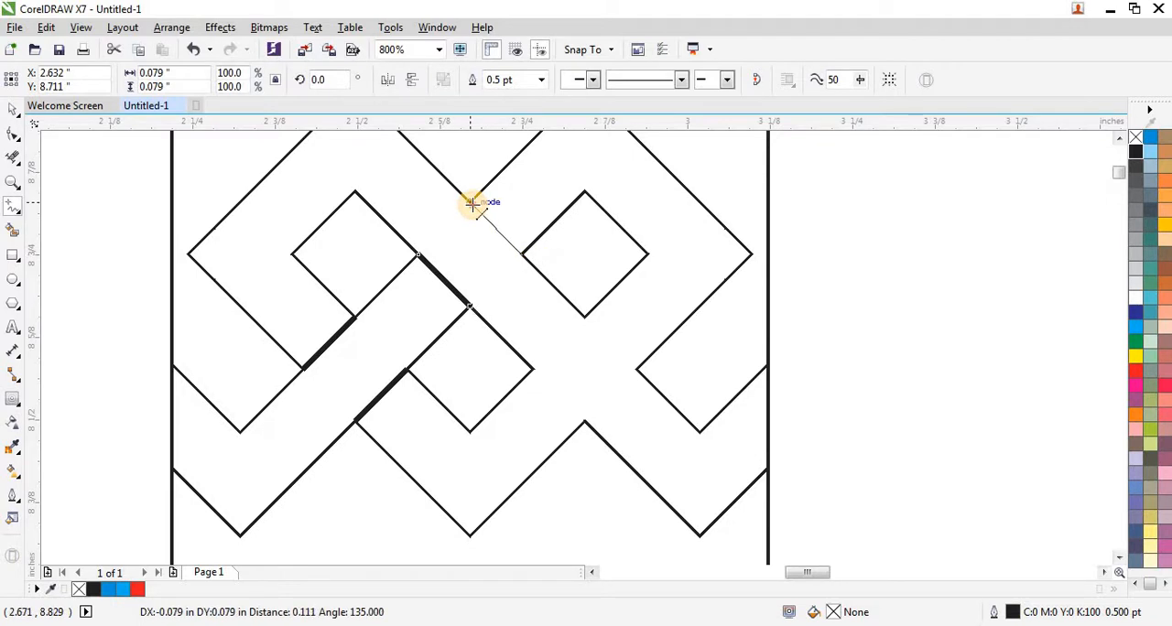
{"action": "left_click", "coordinate": [525, 259]}
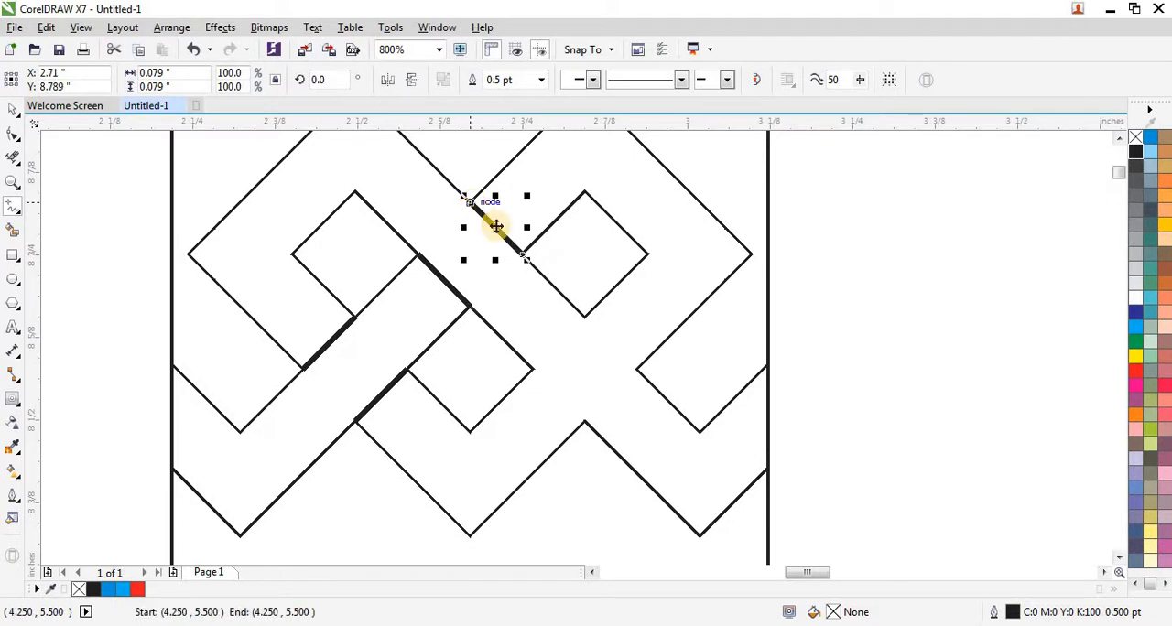
- Draw two parallel 45° lines across the right crossing, from the center diamond to the right diamond and from the lower-right peak to the inner corner
{"action": "left_click", "coordinate": [531, 368]}
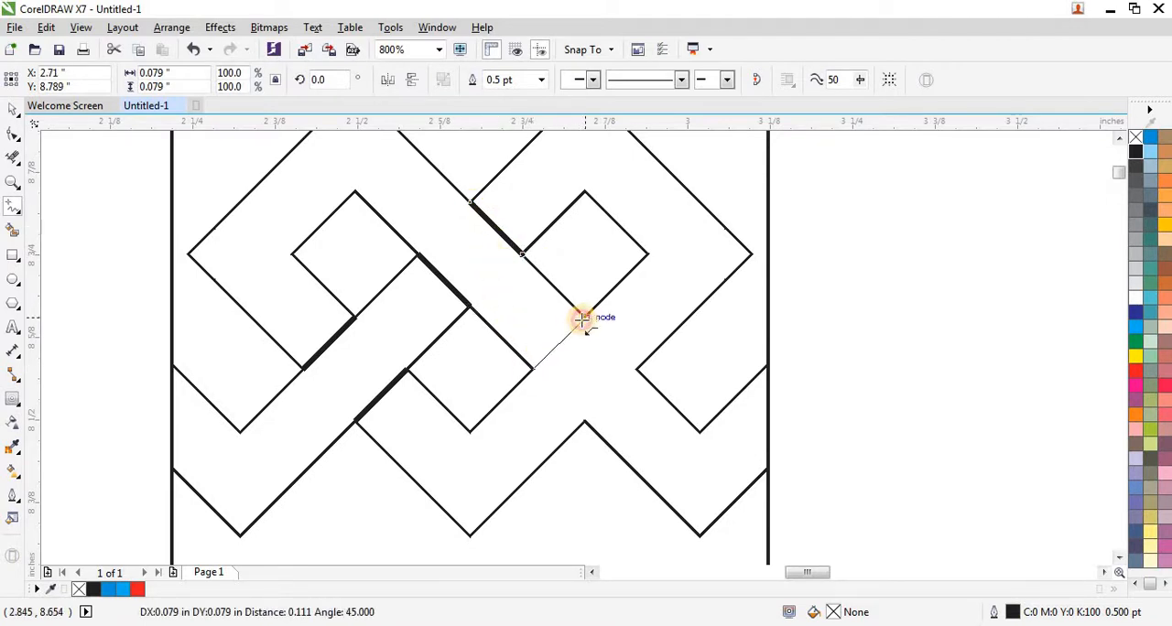
{"action": "left_click", "coordinate": [583, 317]}
{"action": "left_click", "coordinate": [586, 421]}
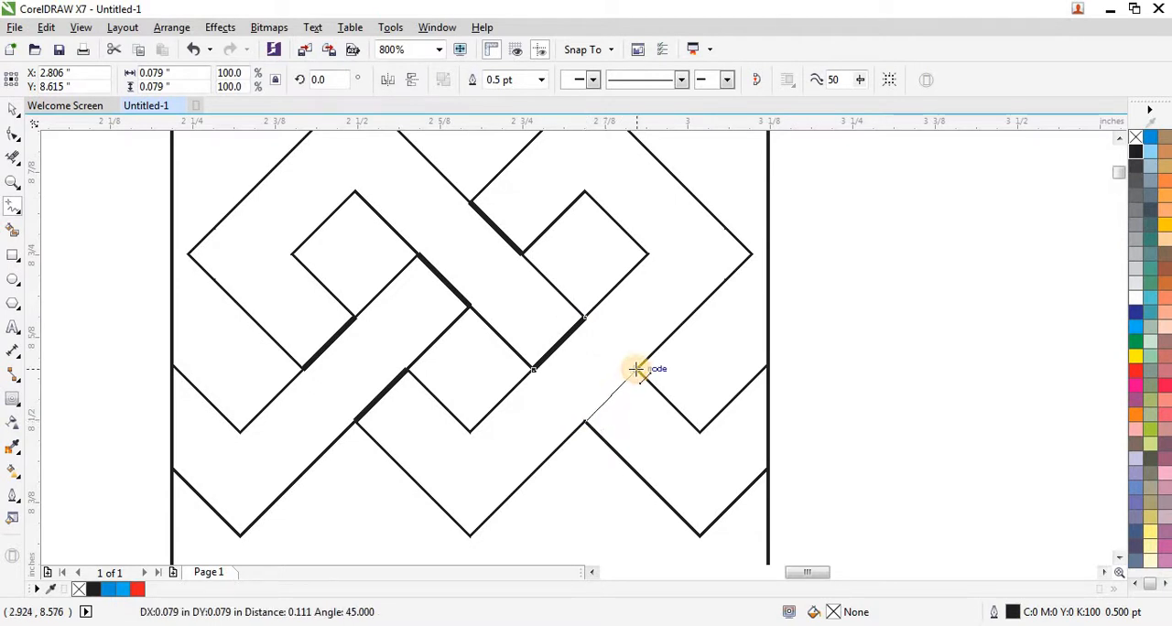
{"action": "left_click", "coordinate": [640, 366]}
- Set the outline width of the knot shape and its six crossing lines to 0.75 pt
{"action": "scroll", "coordinate": [389, 381], "scroll_direction": "down", "scroll_amount": 1}
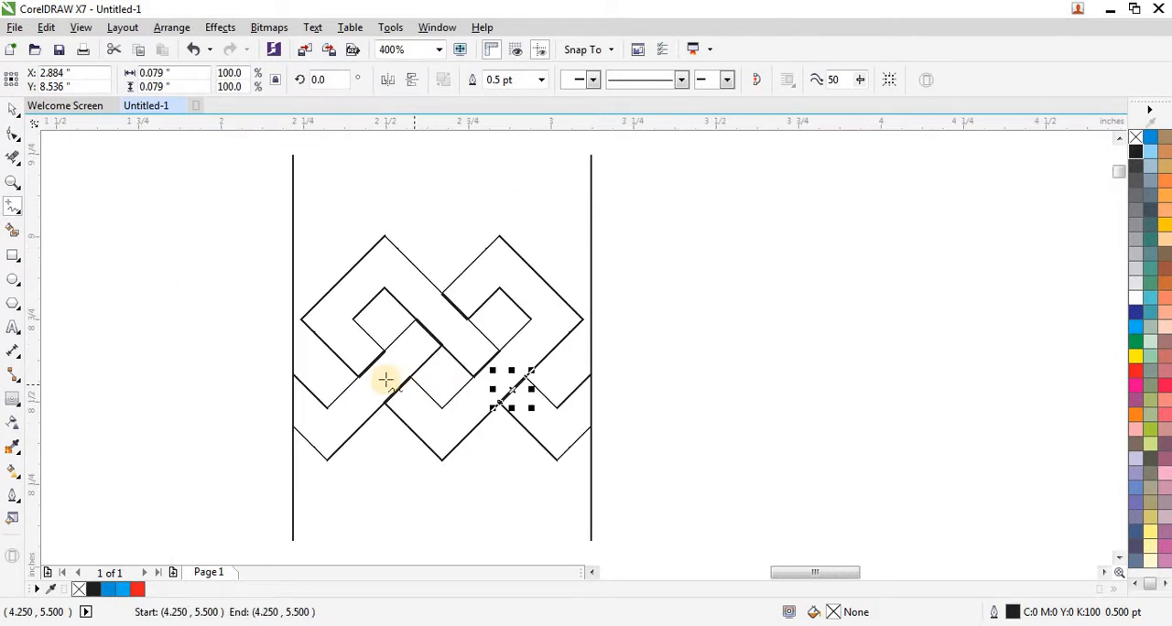
{"action": "left_click", "coordinate": [13, 108]}
{"action": "left_click", "coordinate": [189, 228]}
{"action": "scroll", "coordinate": [191, 226], "scroll_direction": "down", "scroll_amount": 1}
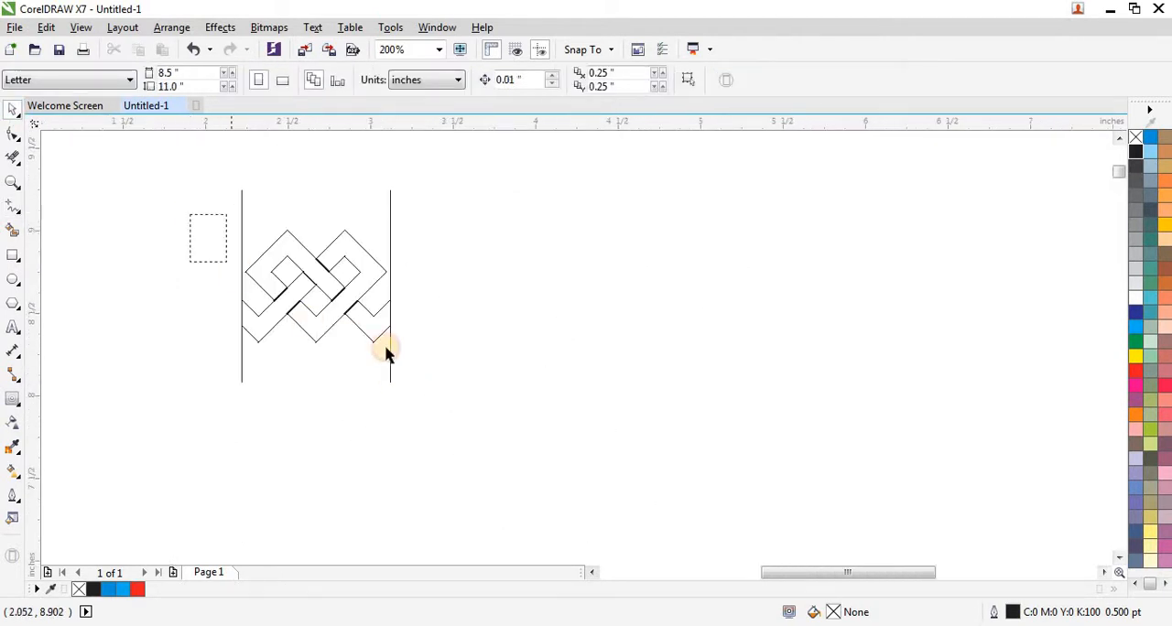
{"action": "left_click_drag", "start_coordinate": [386, 352], "coordinate": [458, 365]}
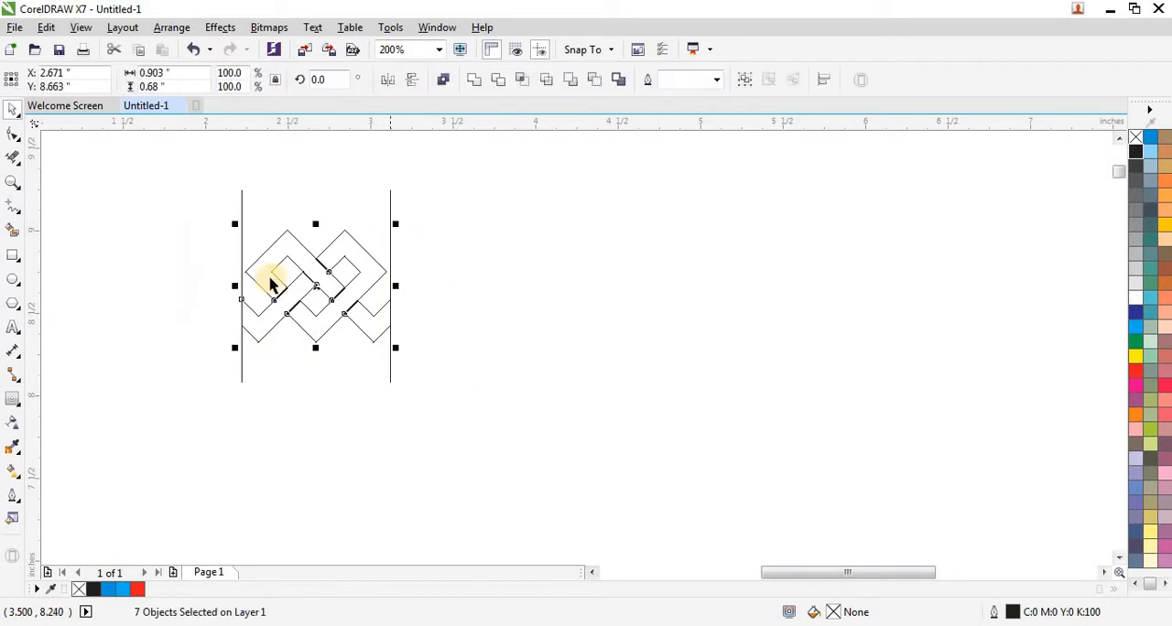
{"action": "left_click", "coordinate": [718, 81]}
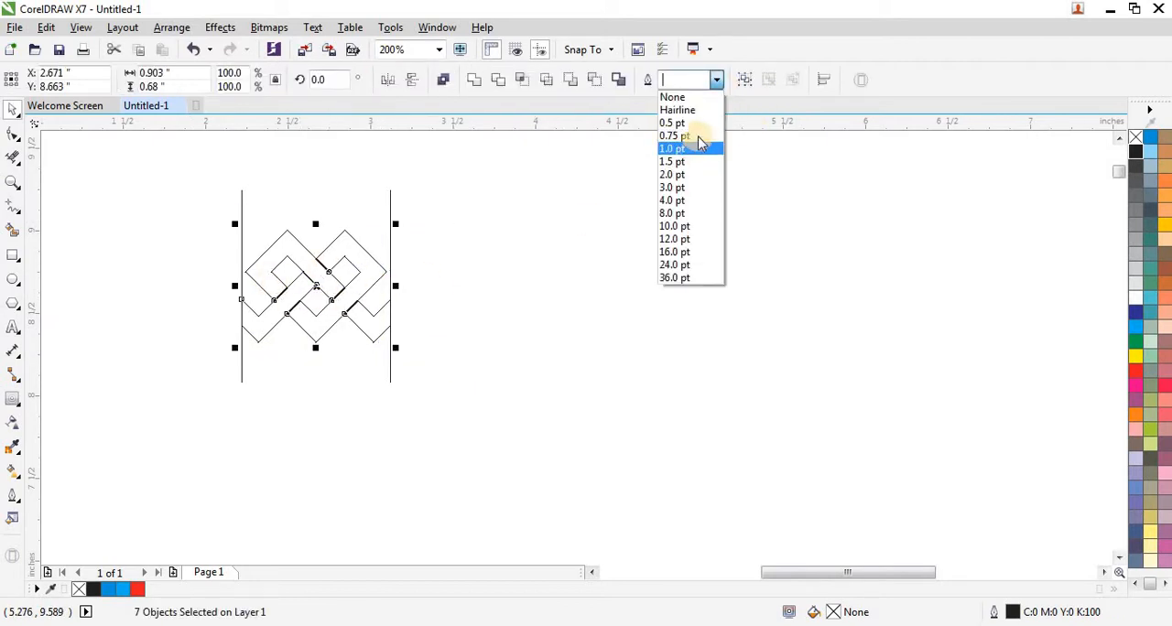
{"action": "left_click", "coordinate": [698, 137]}
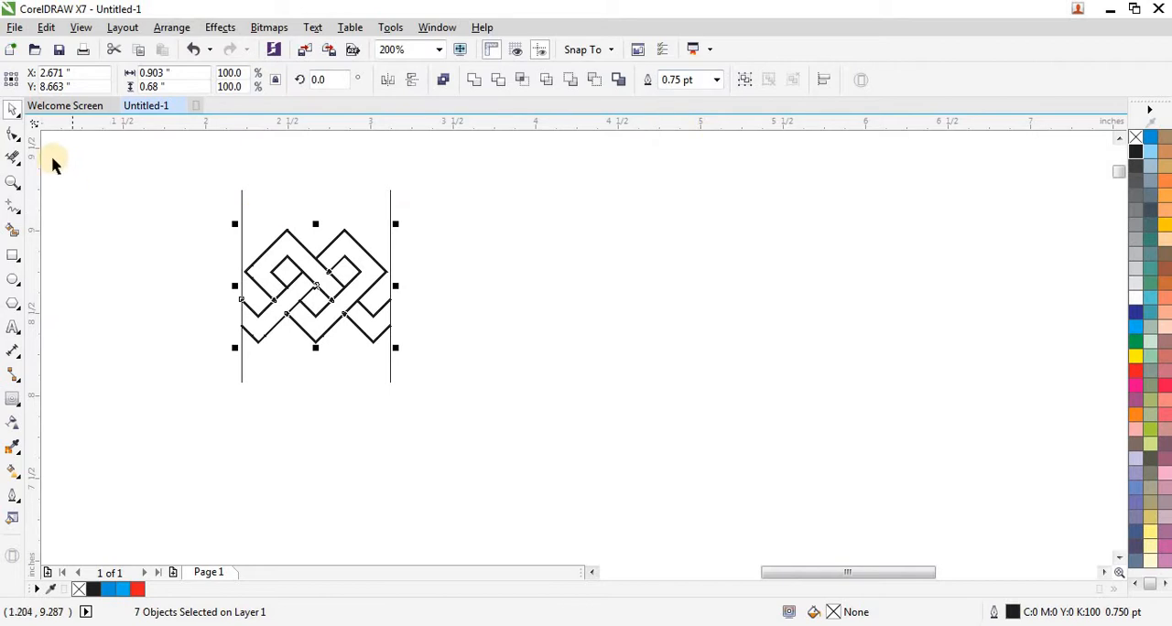
- Delete the grouped vertical boundary lines on both sides of the knot
{"action": "left_click", "coordinate": [210, 217]}
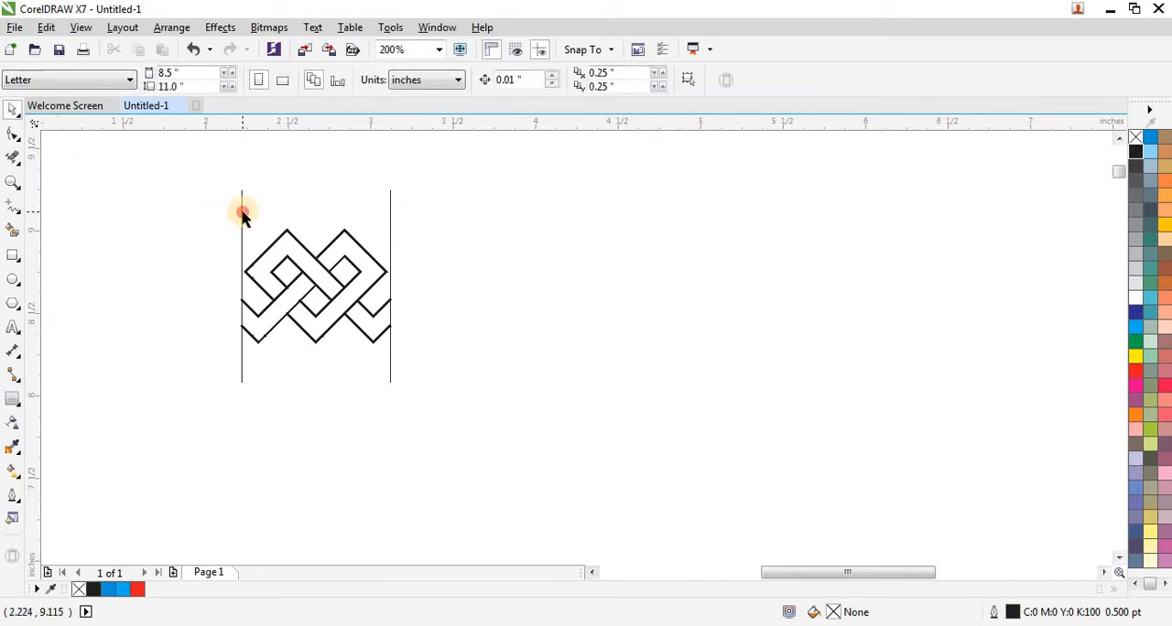
{"action": "left_click", "coordinate": [242, 211]}
{"action": "key", "text": "Delete"}
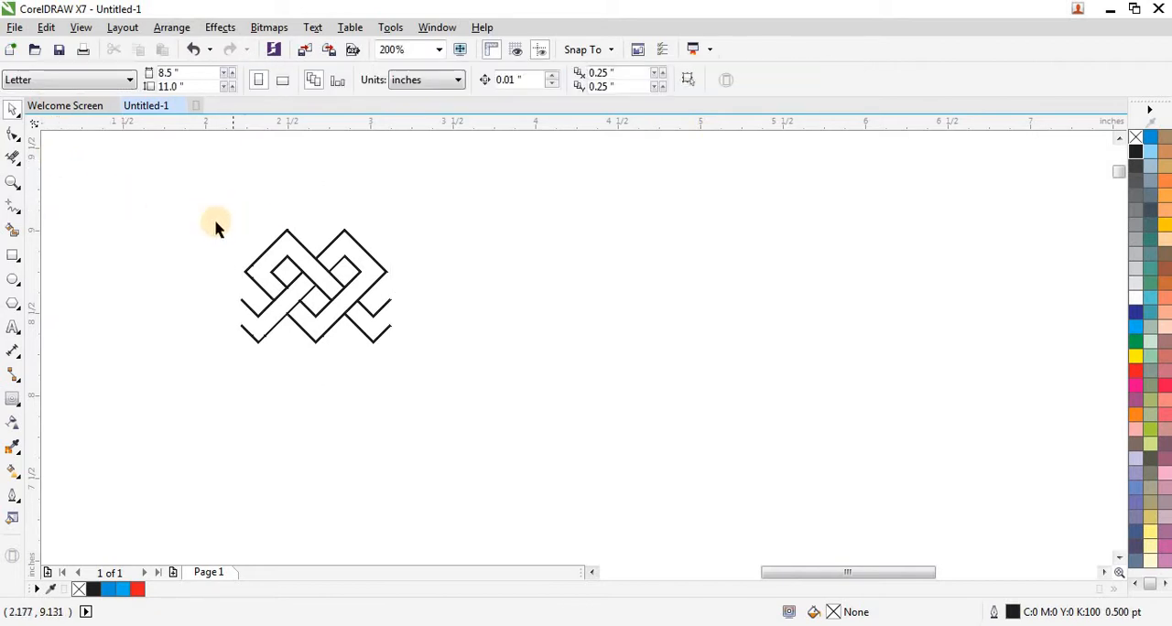
- Group the seven knot pieces and move the group to the page's upper-left corner
{"action": "left_click_drag", "start_coordinate": [178, 204], "coordinate": [430, 383]}
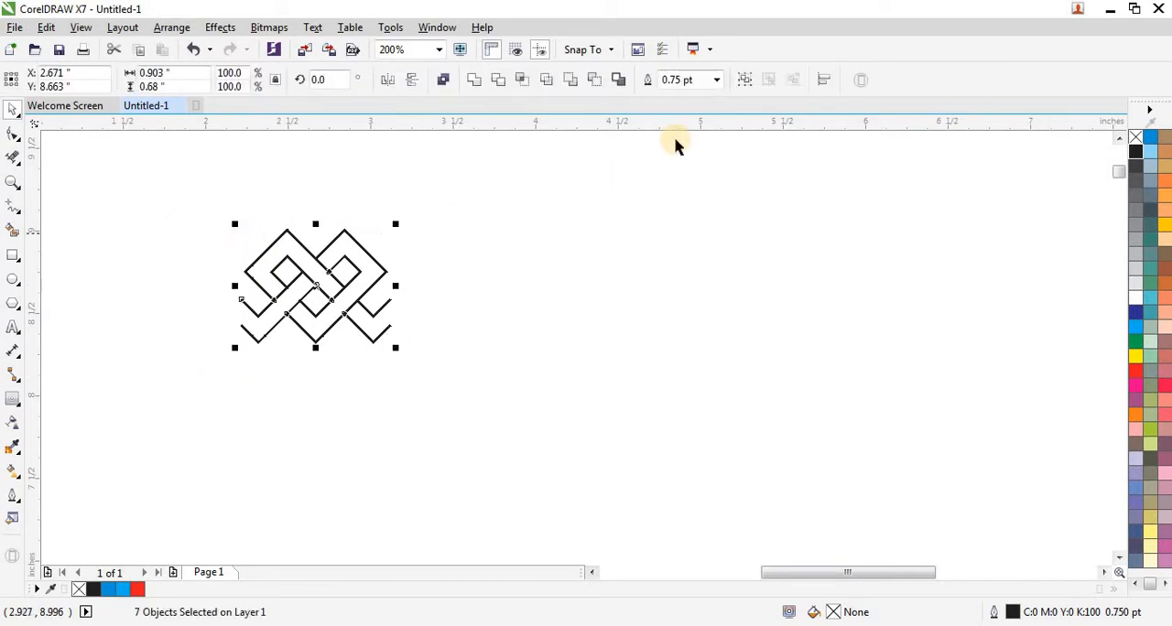
{"action": "left_click", "coordinate": [744, 81]}
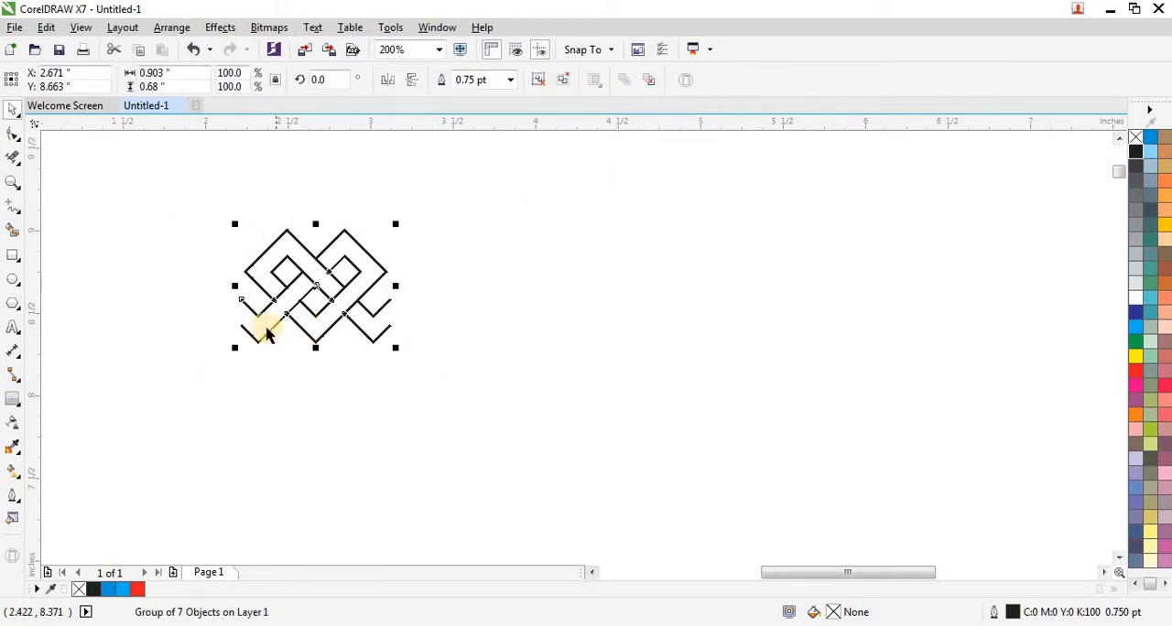
{"action": "scroll", "coordinate": [265, 334], "scroll_direction": "down", "scroll_amount": 1}
{"action": "scroll", "coordinate": [313, 335], "scroll_direction": "down", "scroll_amount": 1}
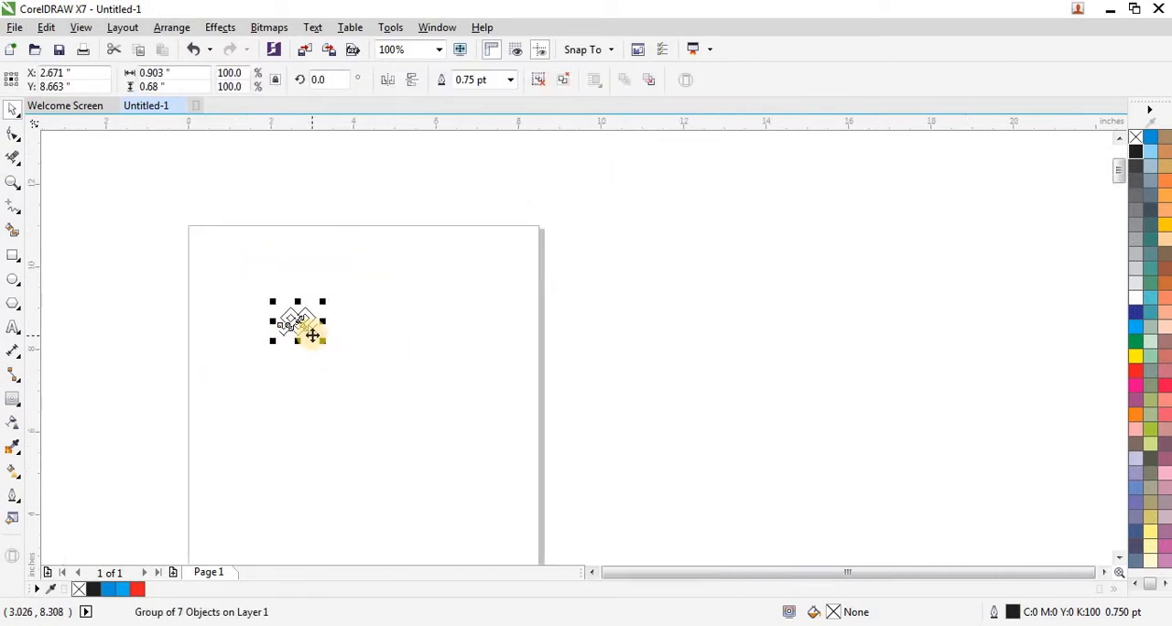
{"action": "left_click_drag", "start_coordinate": [302, 326], "coordinate": [204, 248]}
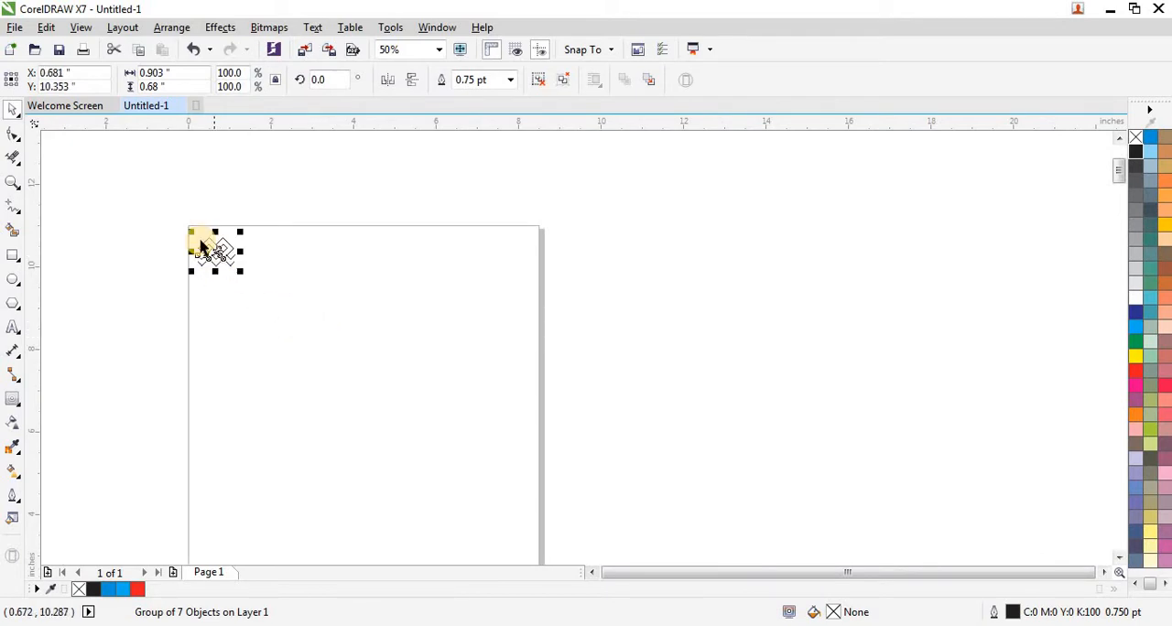
- Make a mirrored copy of the knot group directly against its right side and flip the copy back horizontally
{"action": "scroll", "coordinate": [206, 252], "scroll_direction": "up", "scroll_amount": 1}
{"action": "scroll", "coordinate": [210, 256], "scroll_direction": "up", "scroll_amount": 2}
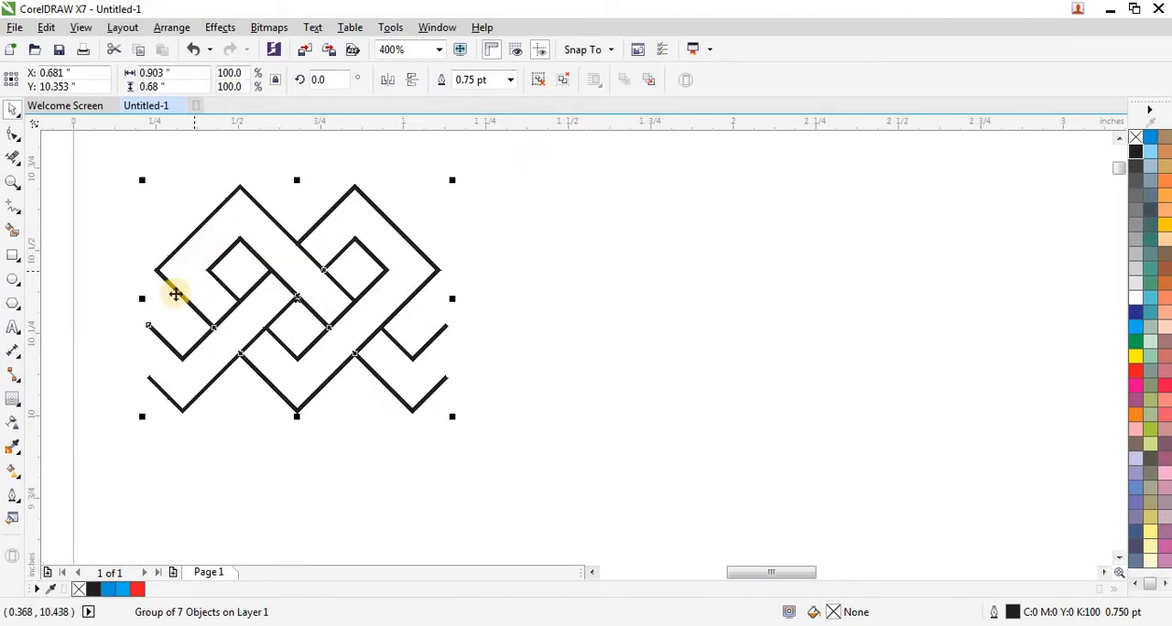
{"action": "left_click_drag", "start_coordinate": [144, 298], "coordinate": [488, 298]}
{"action": "left_click", "coordinate": [391, 80]}
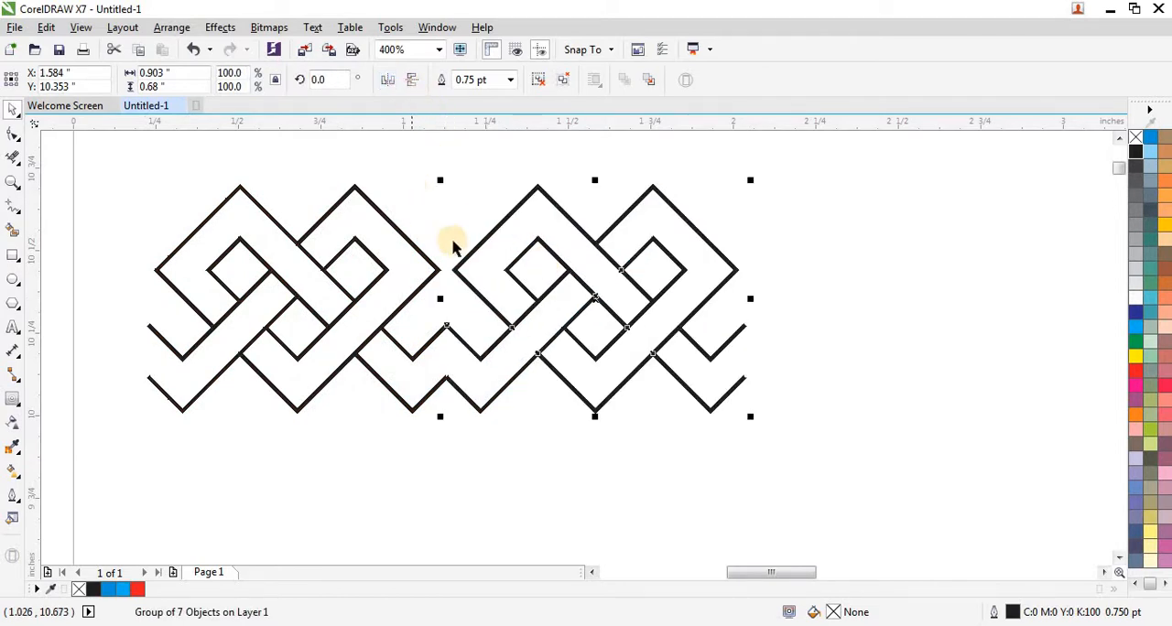
- Mirror-copy the two knot groups to the right and flip the copies back, making a row of four knots
{"action": "scroll", "coordinate": [217, 272], "scroll_direction": "down", "scroll_amount": 1}
{"action": "left_click_drag", "start_coordinate": [158, 218], "coordinate": [575, 379]}
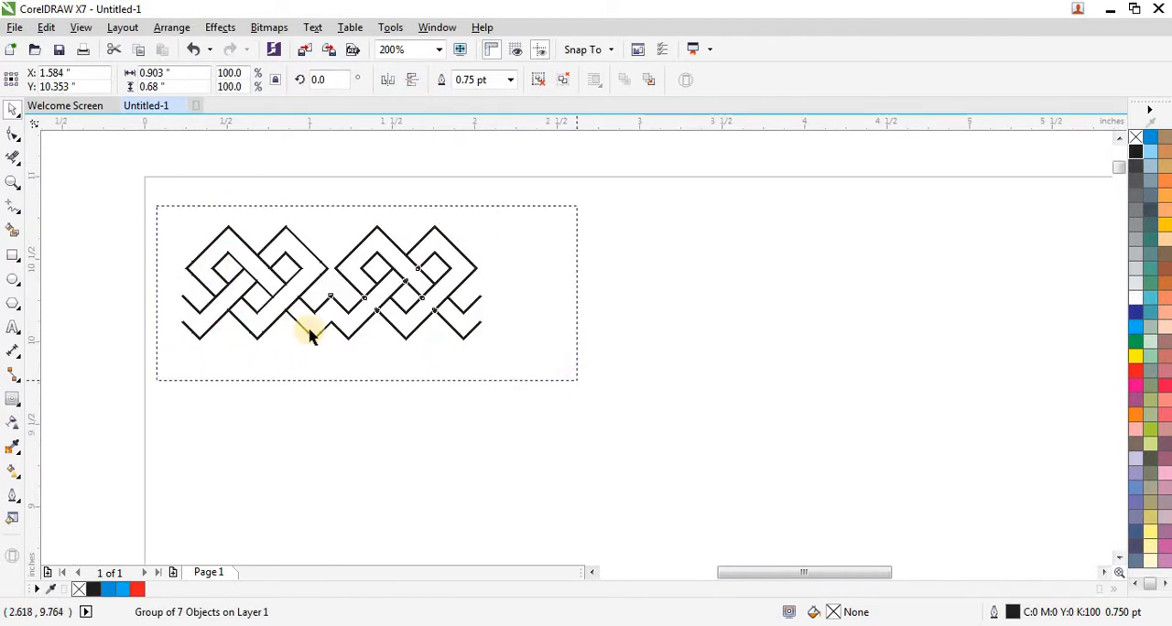
{"action": "left_click_drag", "start_coordinate": [174, 283], "coordinate": [582, 275]}
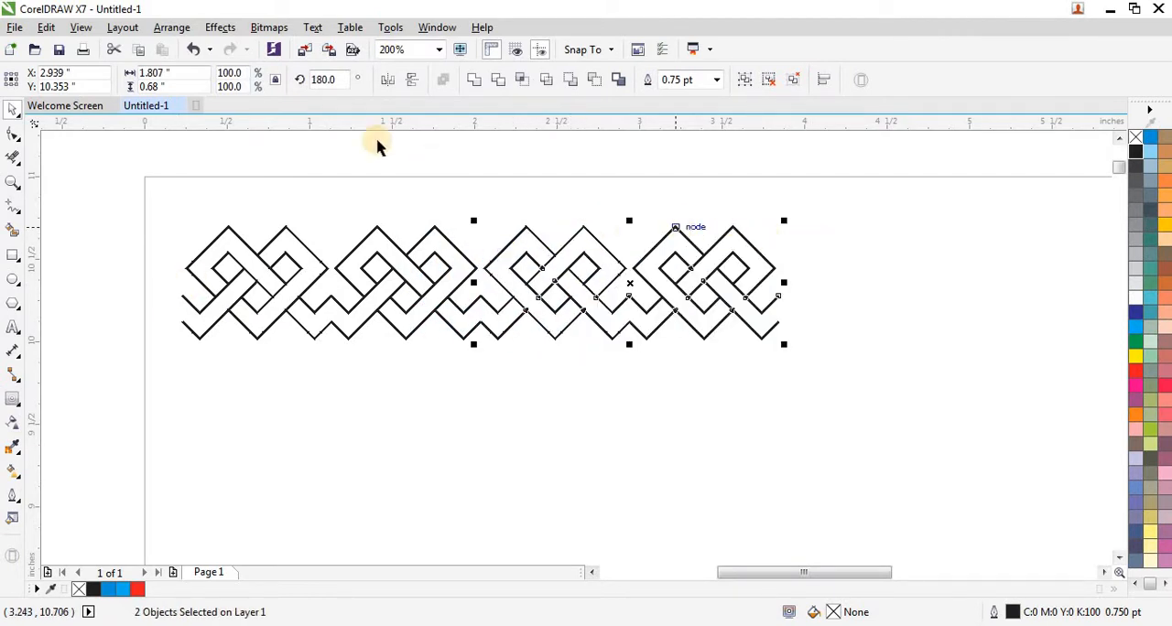
{"action": "left_click", "coordinate": [388, 83]}
- Mirror-copy the four knot groups to the right and flip the copies back, extending the row to eight knots
{"action": "scroll", "coordinate": [275, 320], "scroll_direction": "down", "scroll_amount": 1}
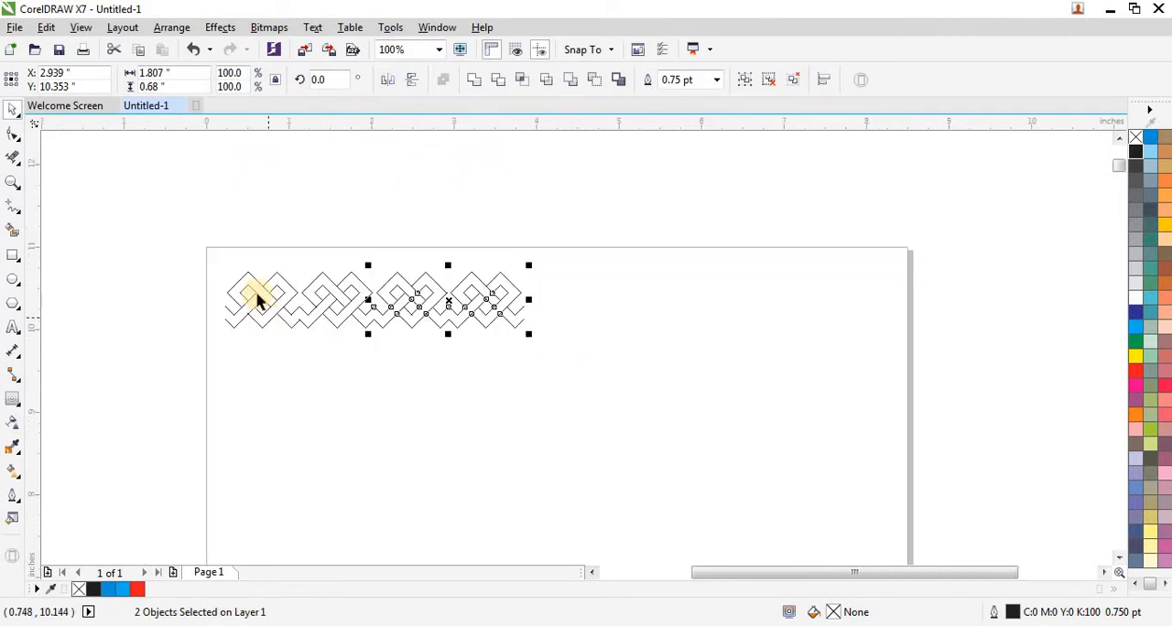
{"action": "left_click", "coordinate": [226, 303], "text": "shift"}
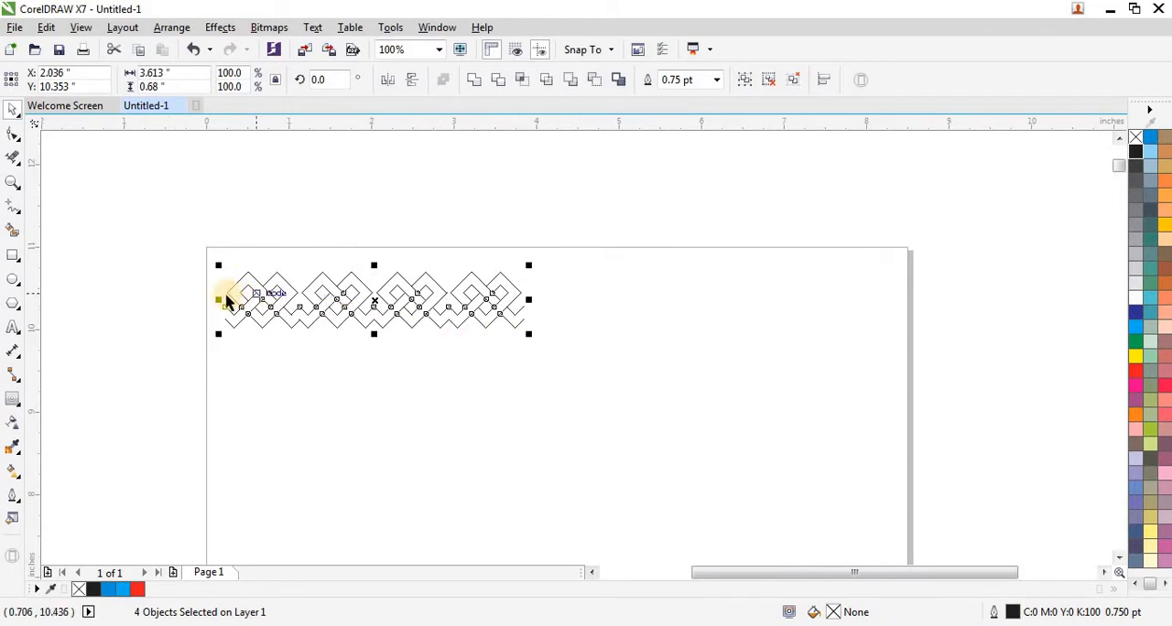
{"action": "left_click_drag", "start_coordinate": [222, 302], "coordinate": [576, 303]}
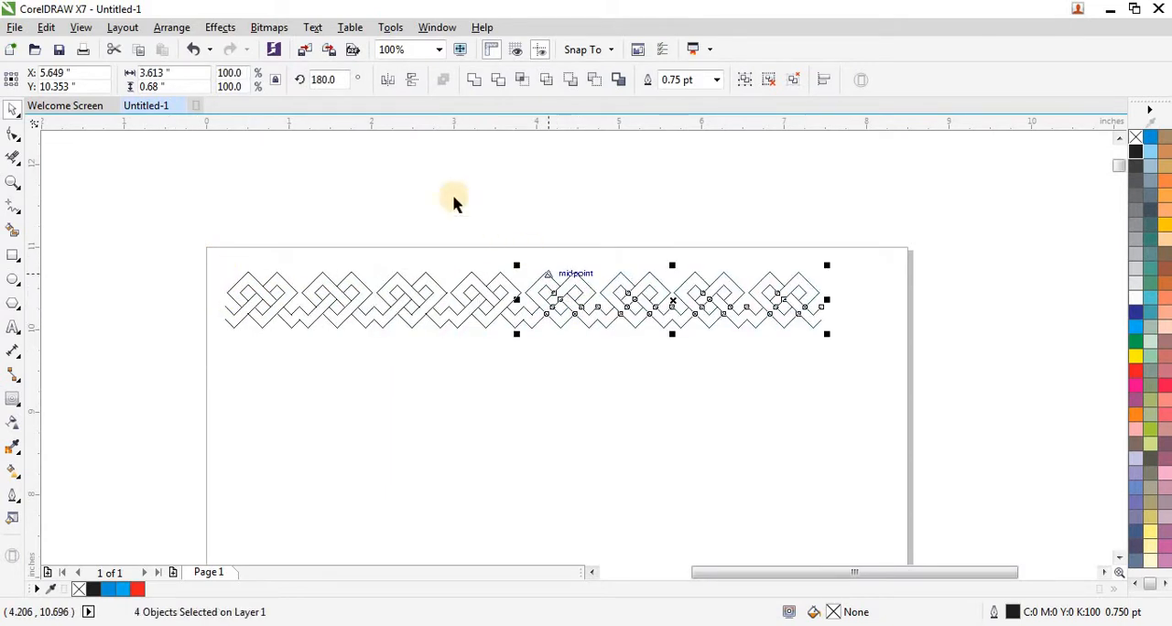
{"action": "left_click", "coordinate": [449, 157]}
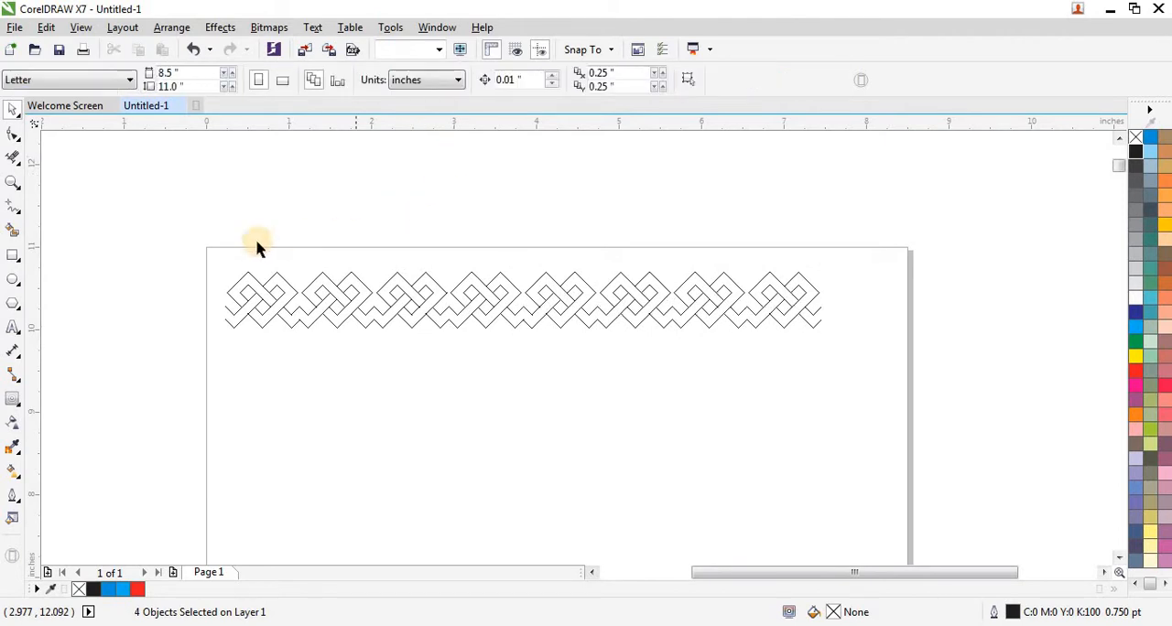
- Mirror-copy the eight knot groups to the right and flip the copies back, extending the row to sixteen knots
{"action": "left_click_drag", "start_coordinate": [194, 245], "coordinate": [818, 342]}
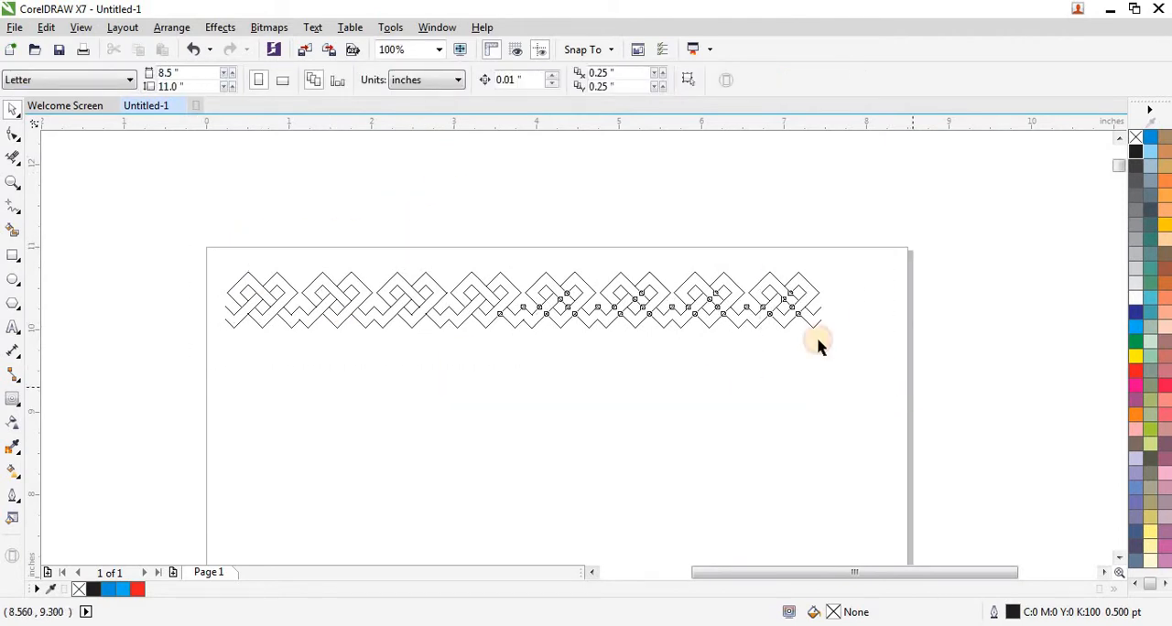
{"action": "left_click_drag", "start_coordinate": [220, 303], "coordinate": [849, 304]}
{"action": "left_click", "coordinate": [387, 81]}
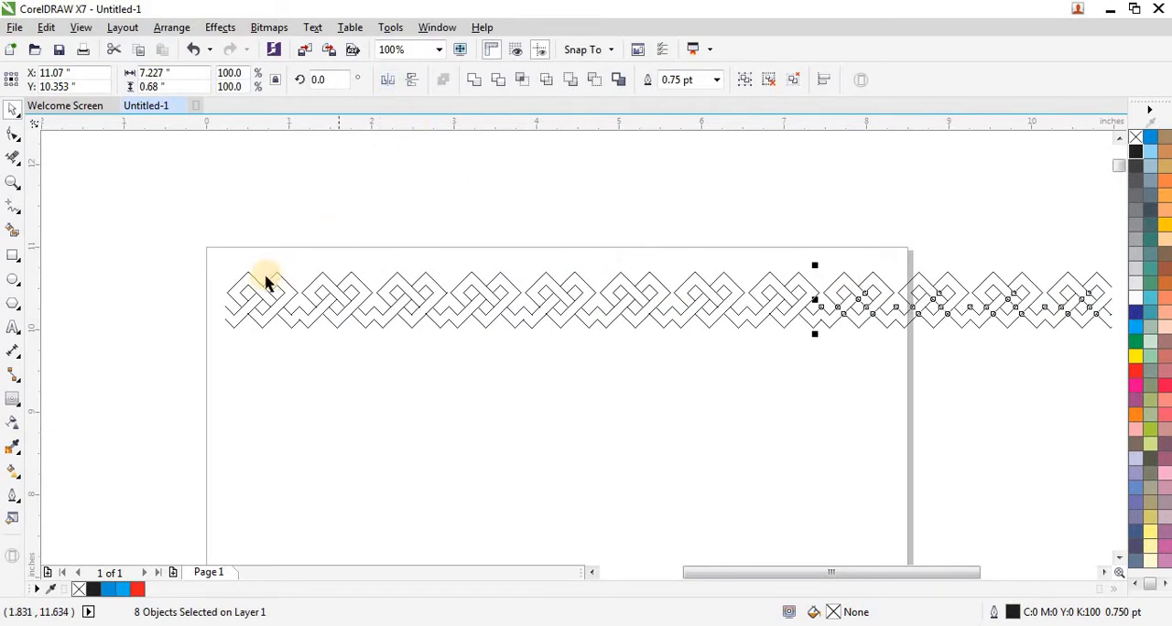
- Scale the whole sixteen-knot row proportionally to about 8.07 inches wide to fit the page width, and clear the selection
{"action": "scroll", "coordinate": [265, 278], "scroll_direction": "down", "scroll_amount": 1}
{"action": "left_click_drag", "start_coordinate": [827, 355], "coordinate": [865, 346]}
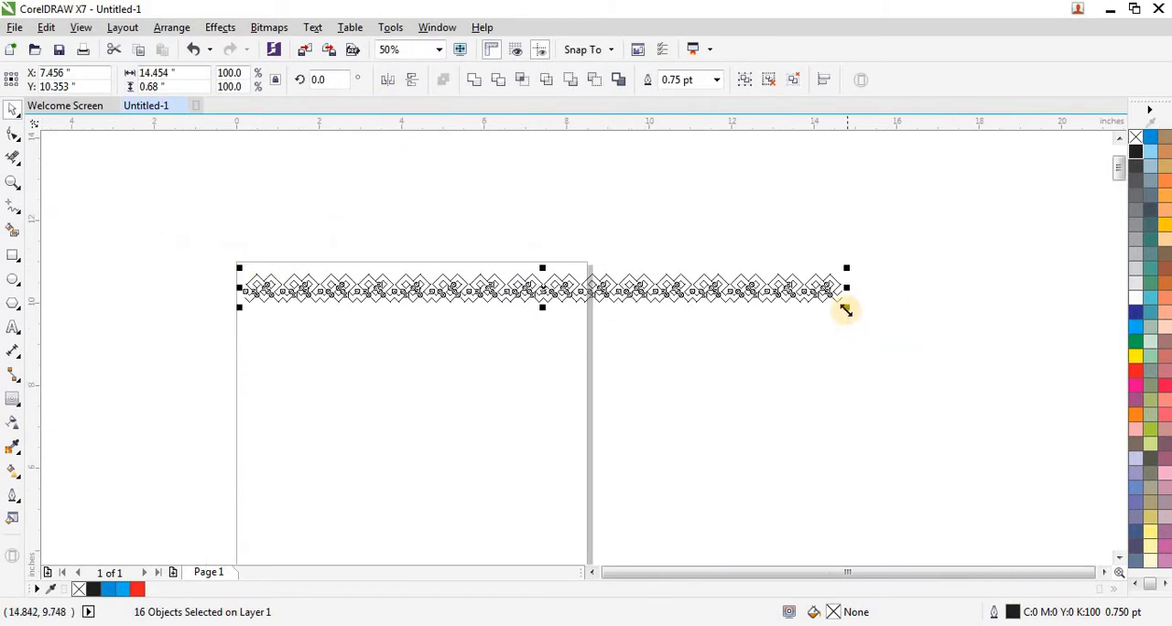
{"action": "left_click_drag", "start_coordinate": [842, 308], "coordinate": [586, 312]}
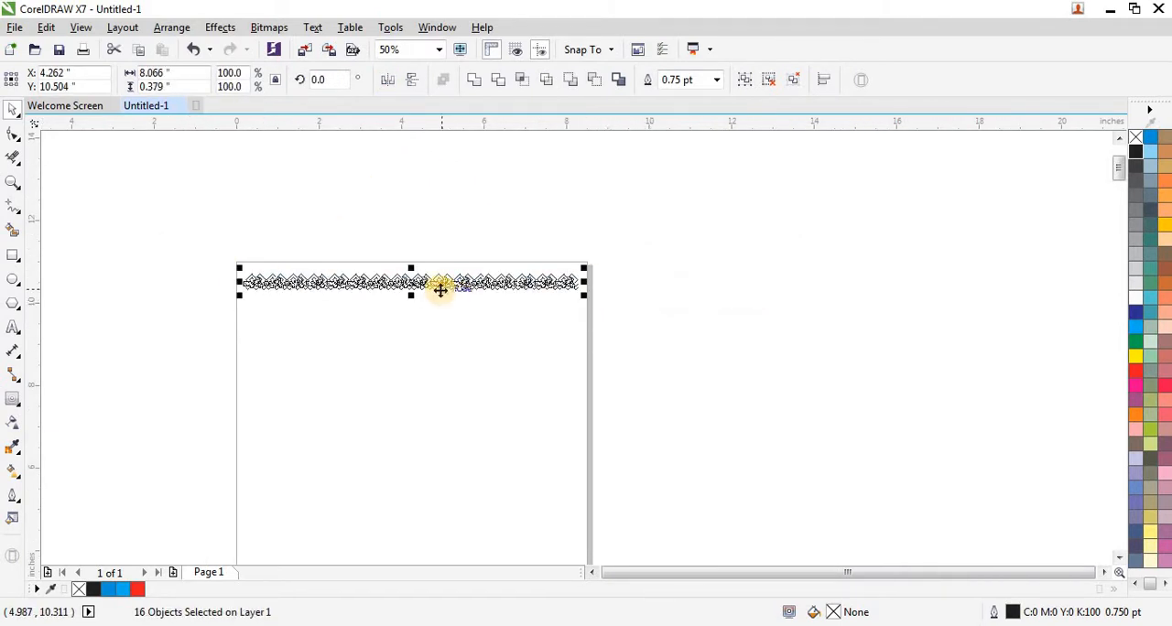
{"action": "key", "text": "shift+F2"}
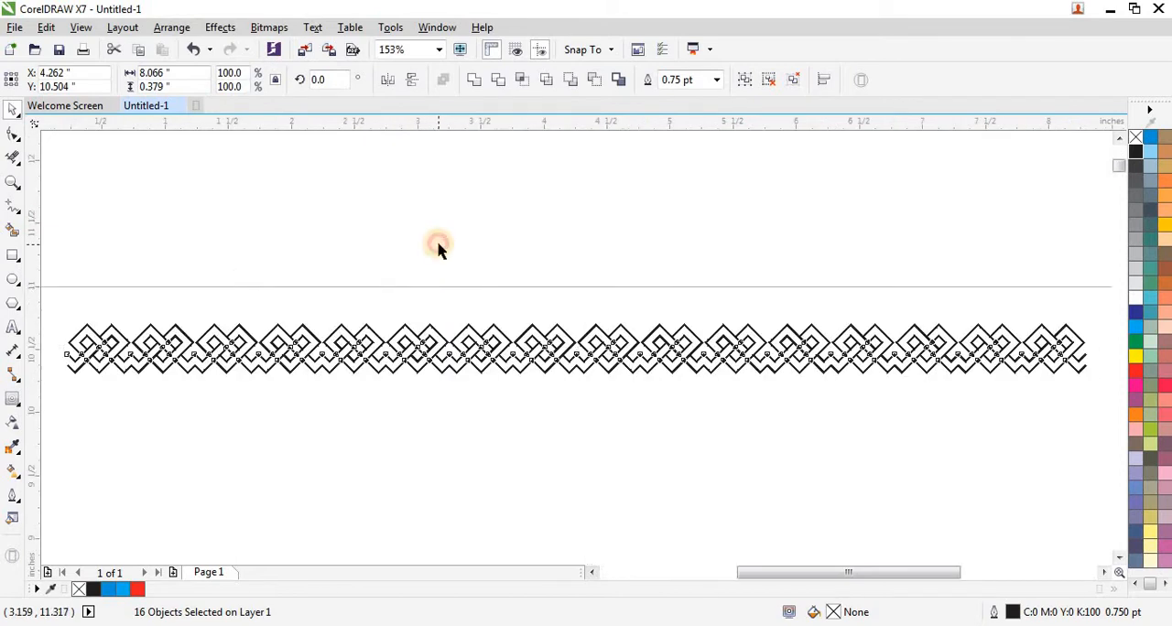
{"action": "left_click", "coordinate": [438, 249]}
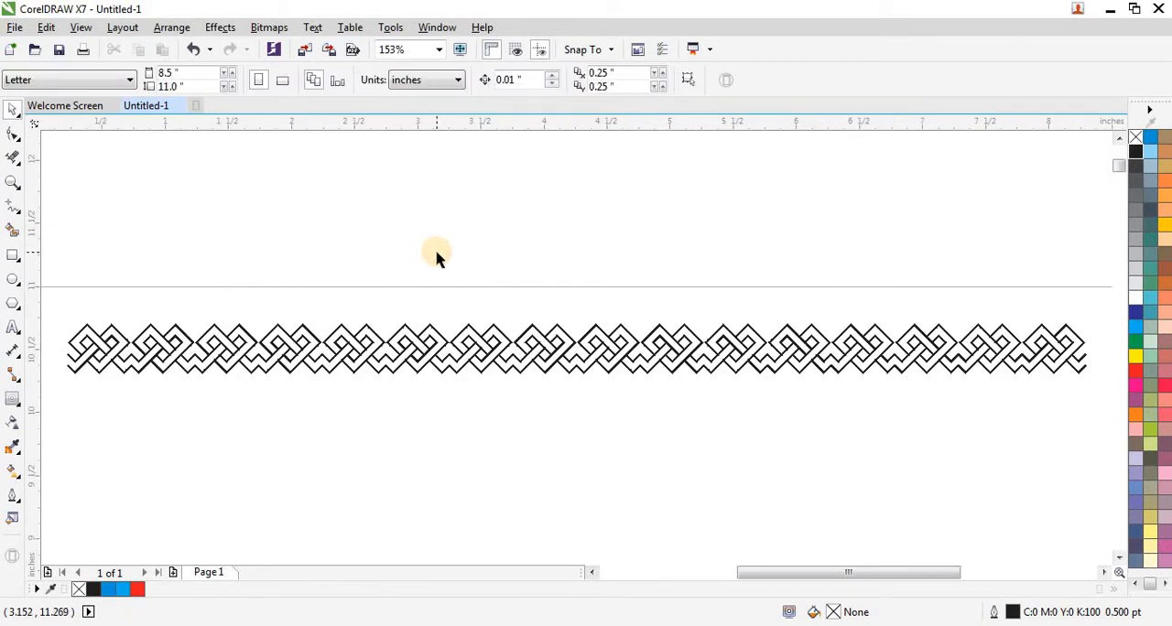